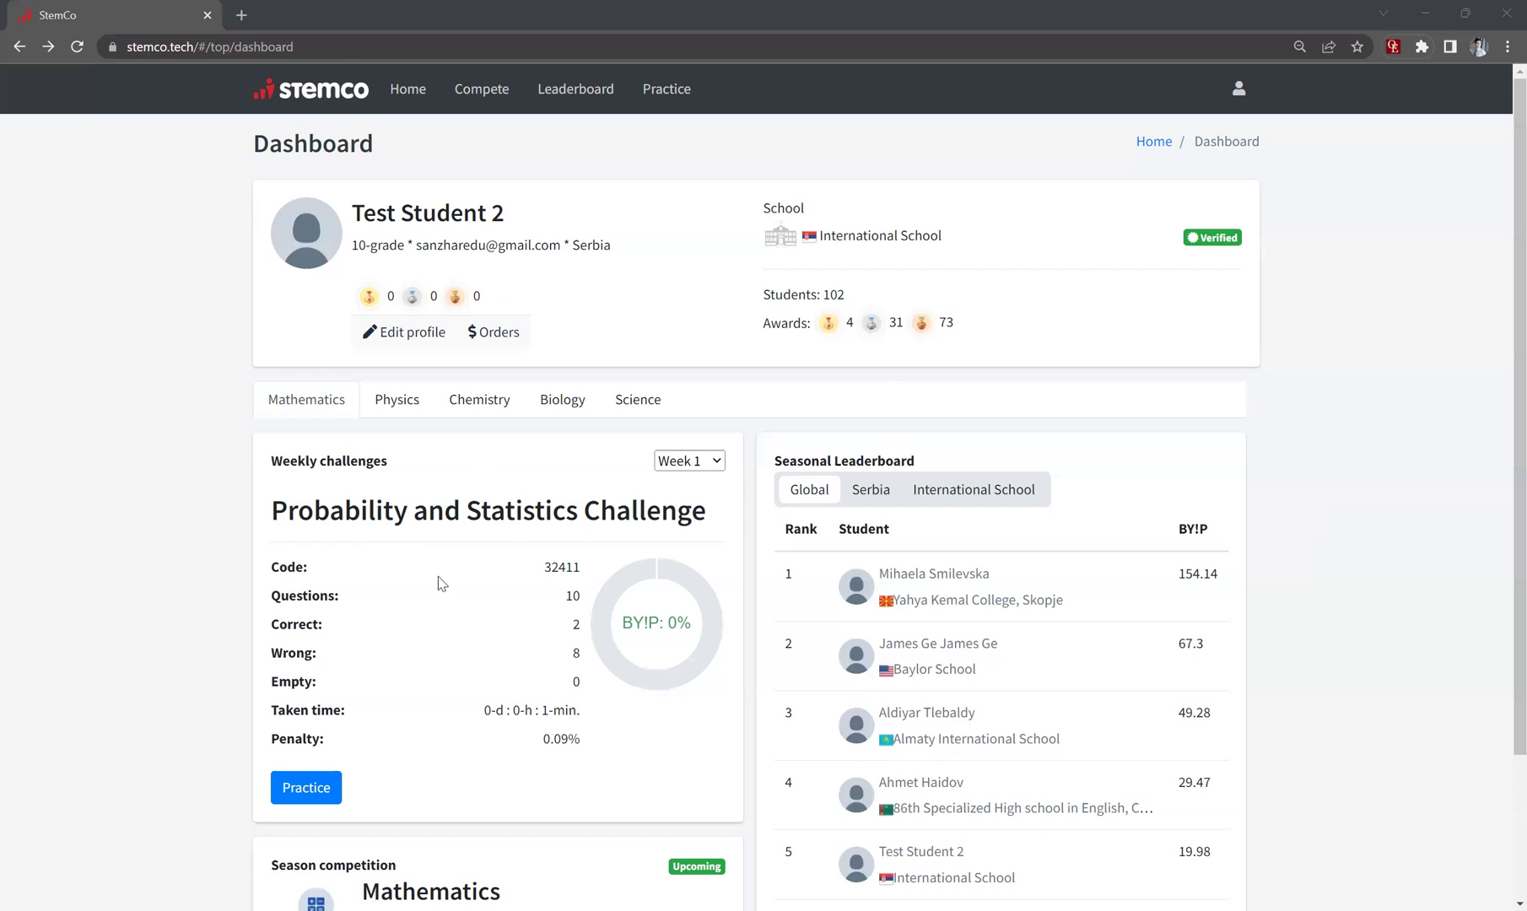
# Examine the Probability and Statistics Challenge details and the season competition on the Mathematics dashboard
pyautogui.scroll(-2, 504, 586)
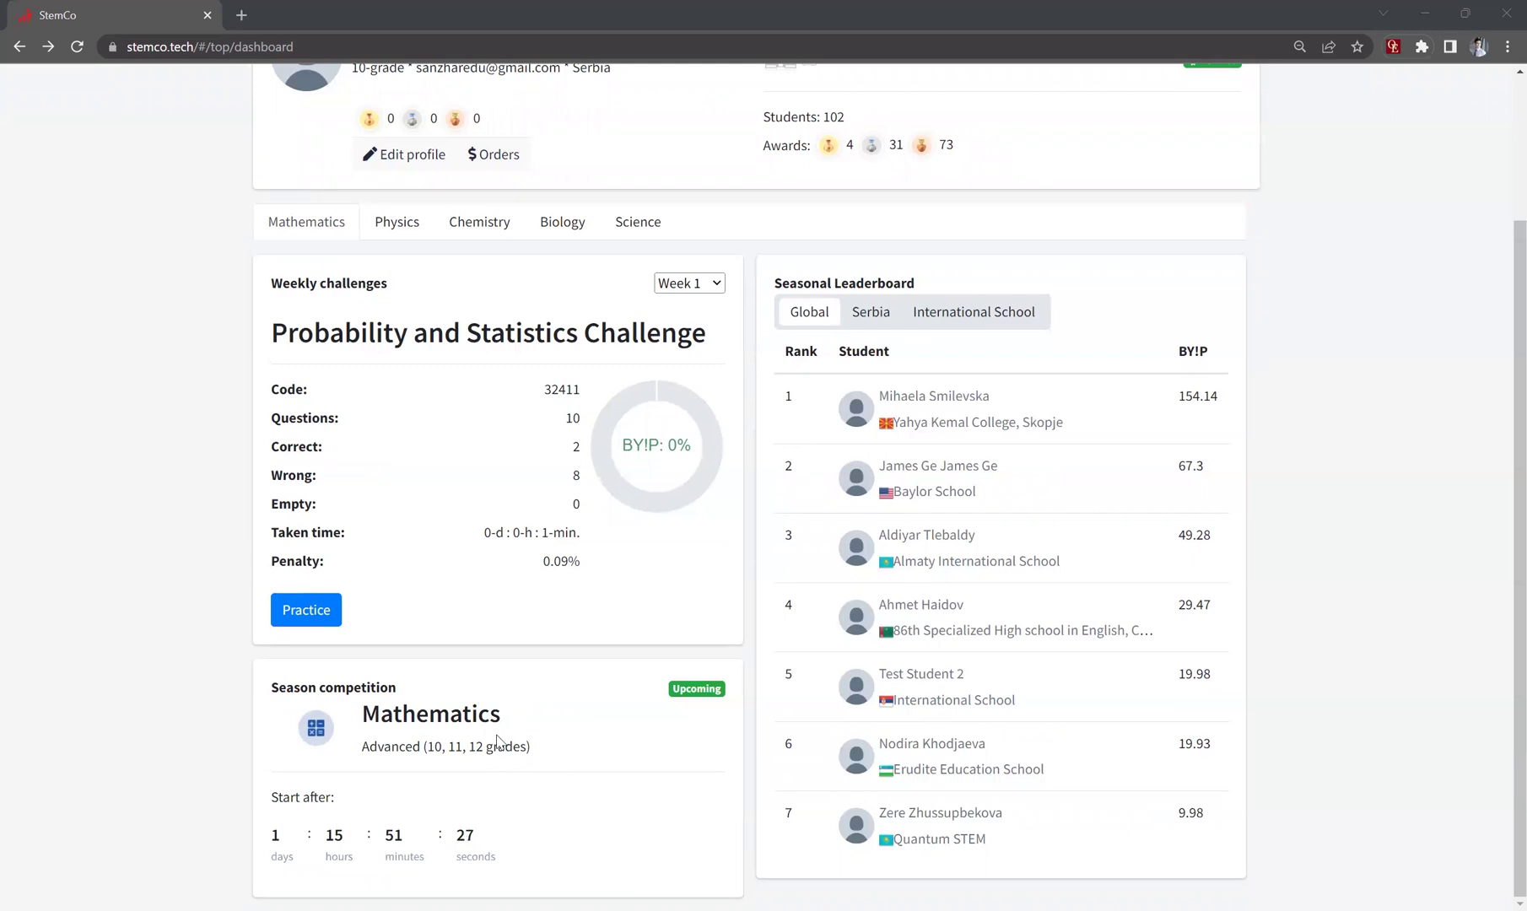
pyautogui.scroll(2, 521, 764)
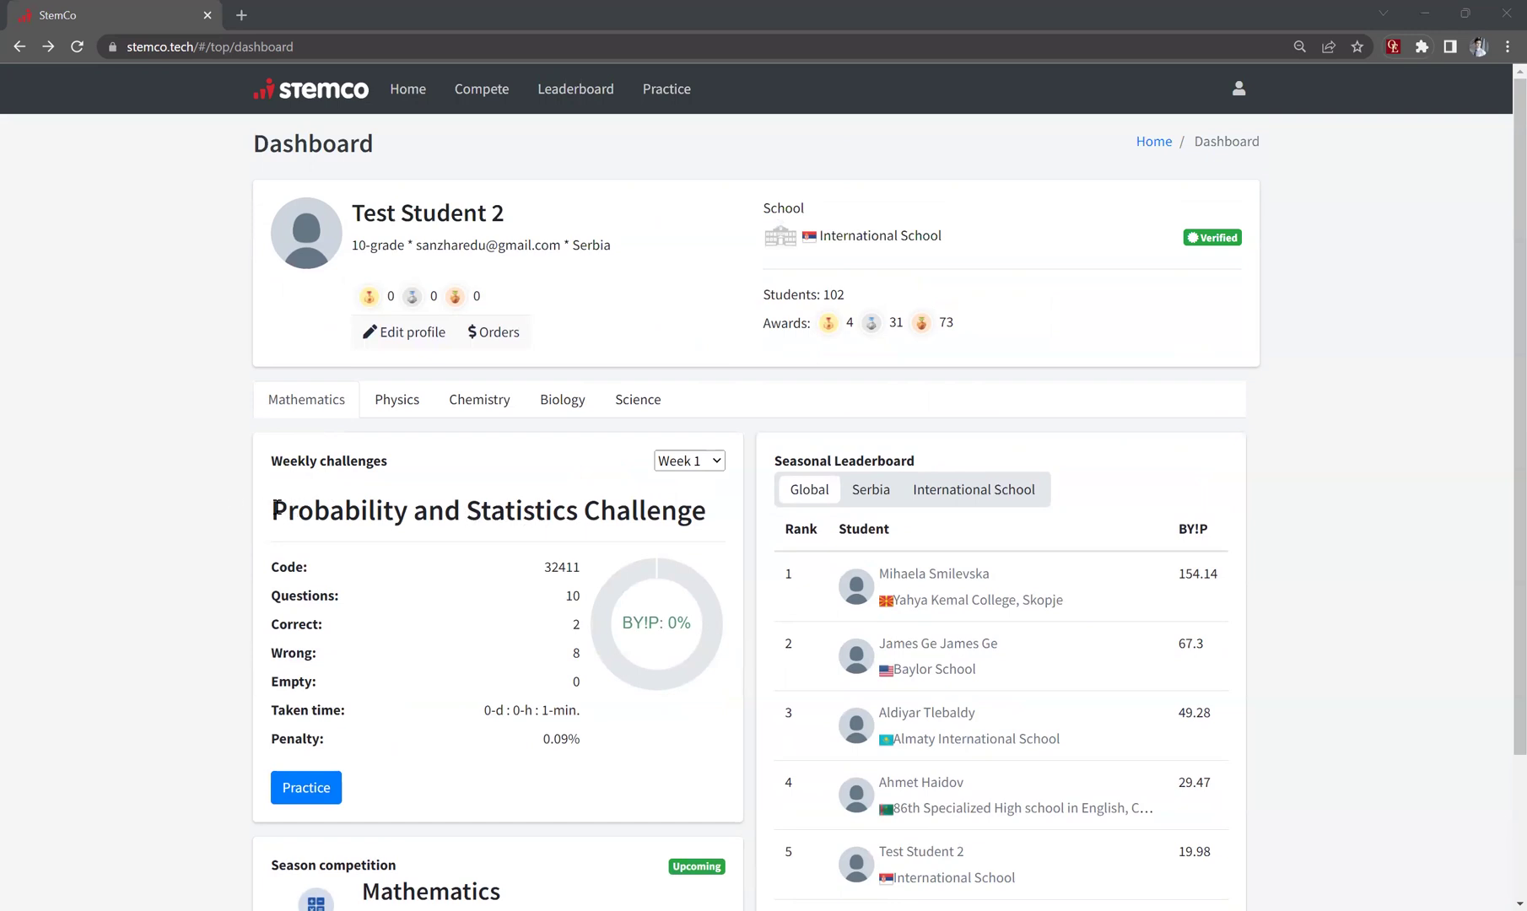
pyautogui.moveTo(278, 506); pyautogui.dragTo(723, 512)
pyautogui.click(729, 515)
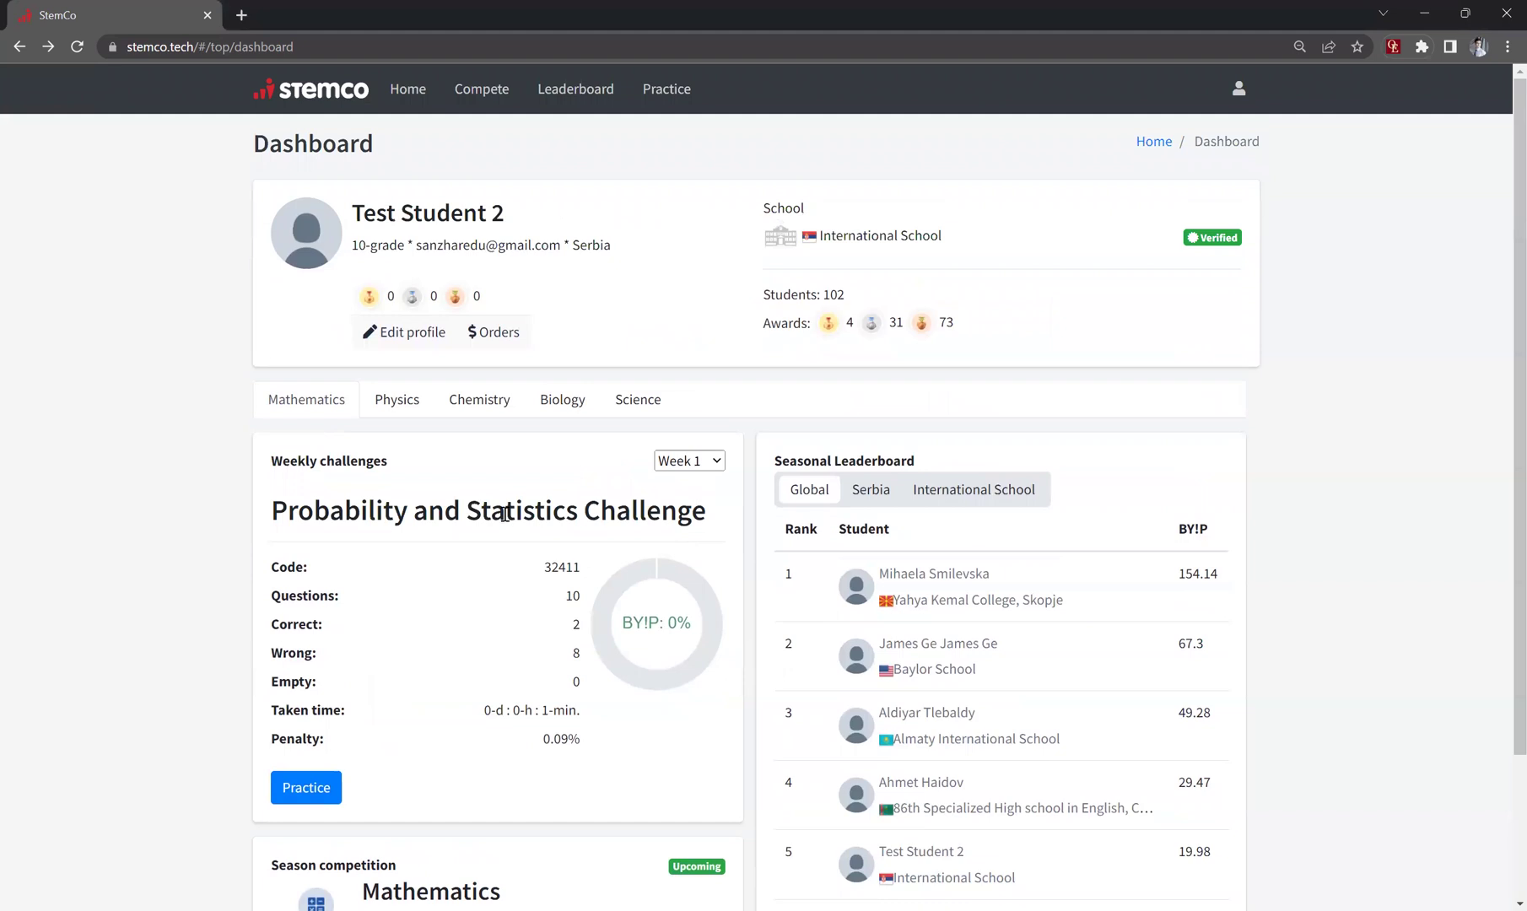
pyautogui.moveTo(276, 504); pyautogui.dragTo(410, 511)
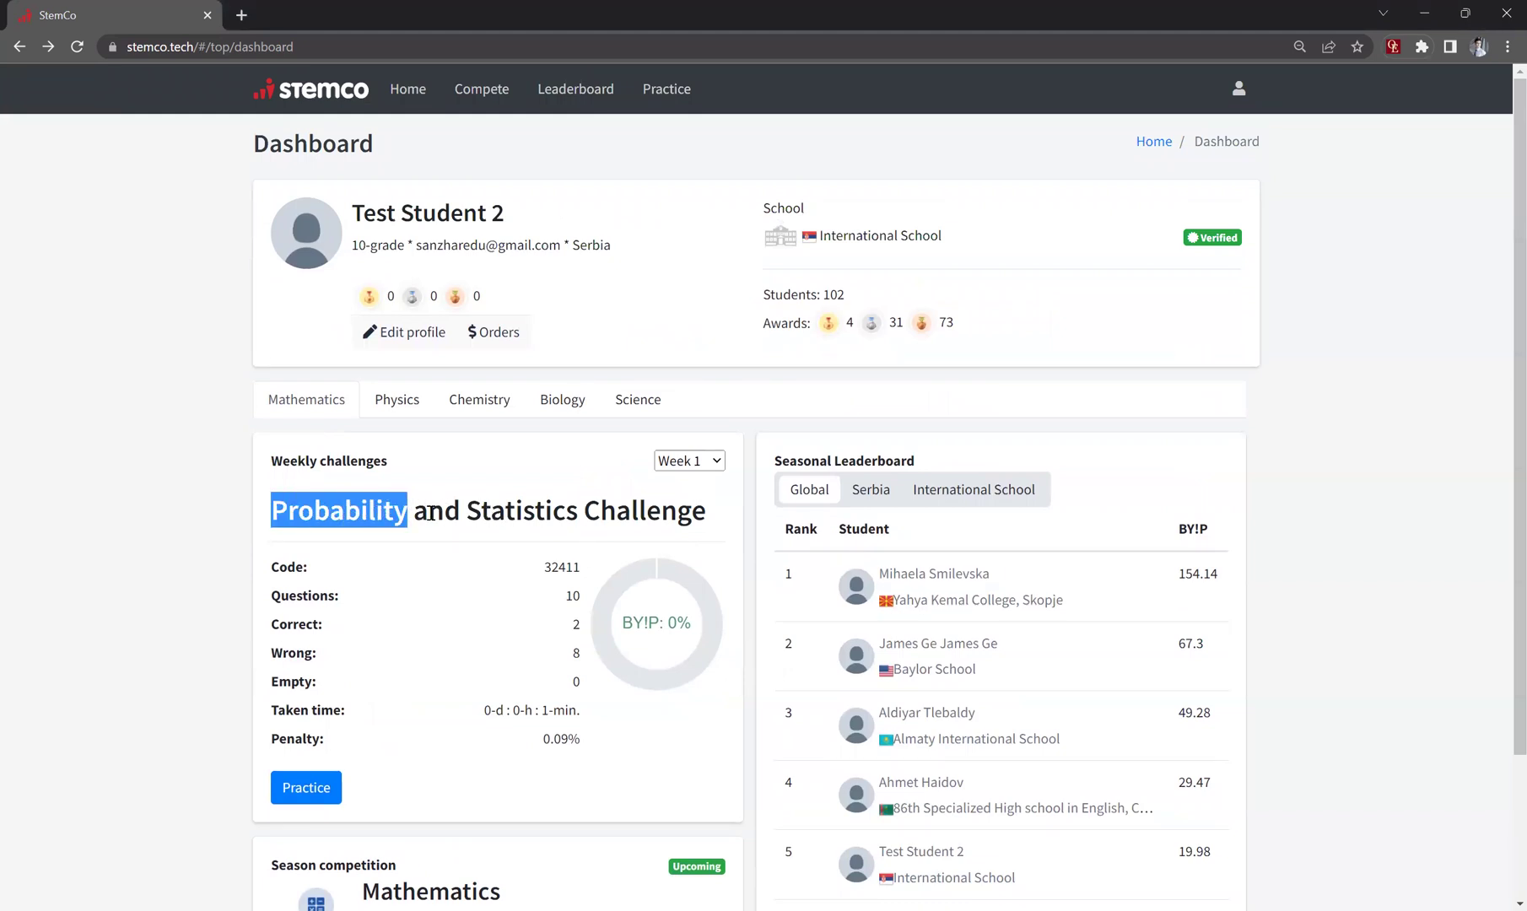
pyautogui.click(430, 512)
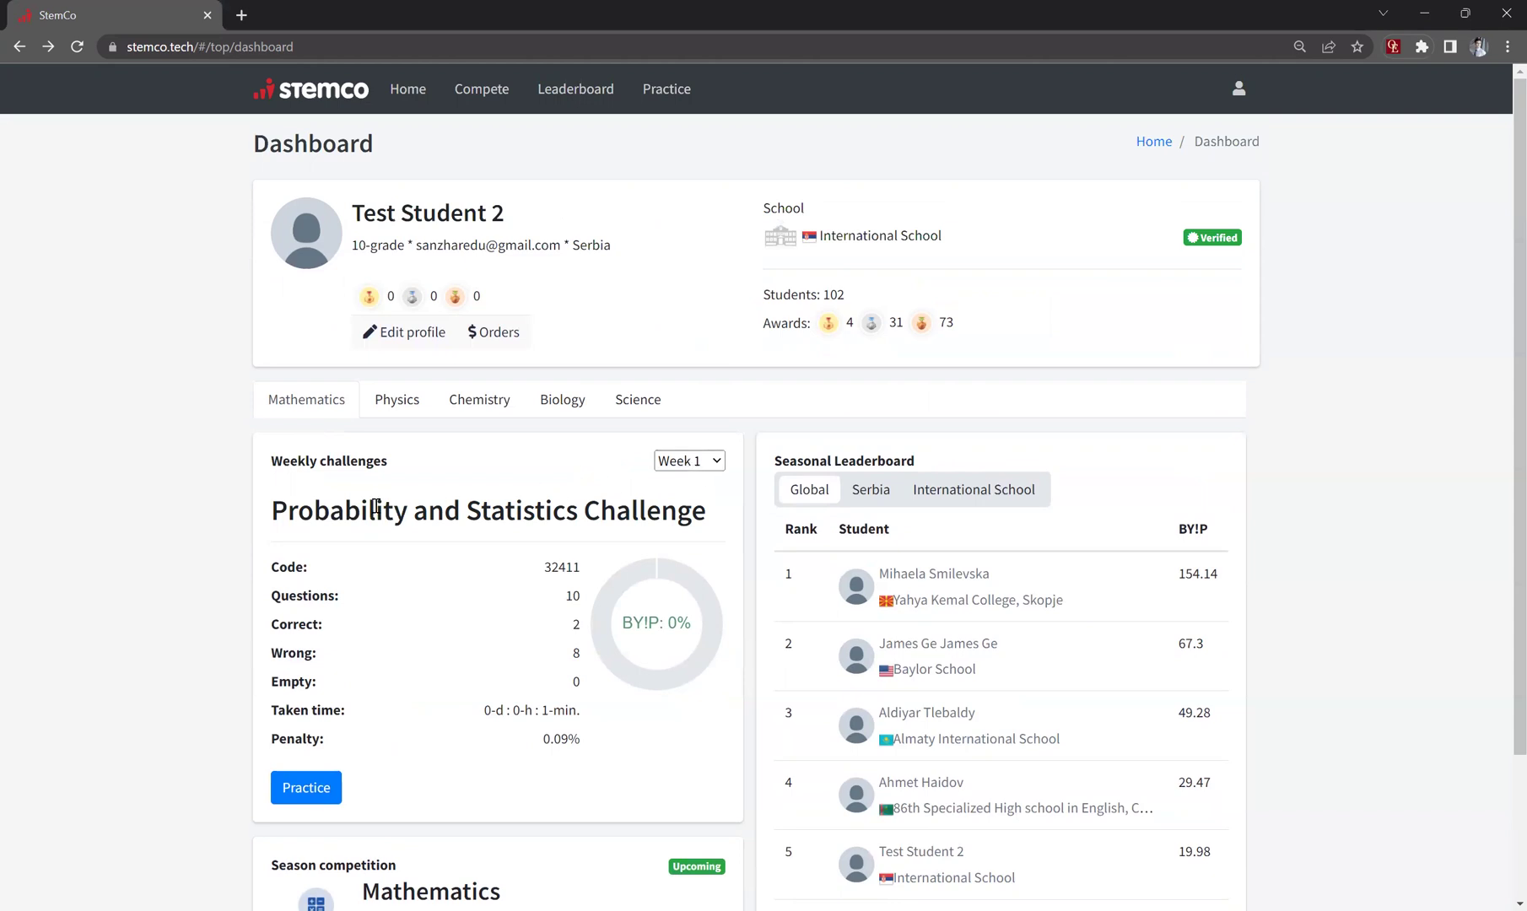
# View the Week 2 and Week 3 mathematics challenges and switch back to Week 1
pyautogui.click(680, 464)
pyautogui.click(685, 499)
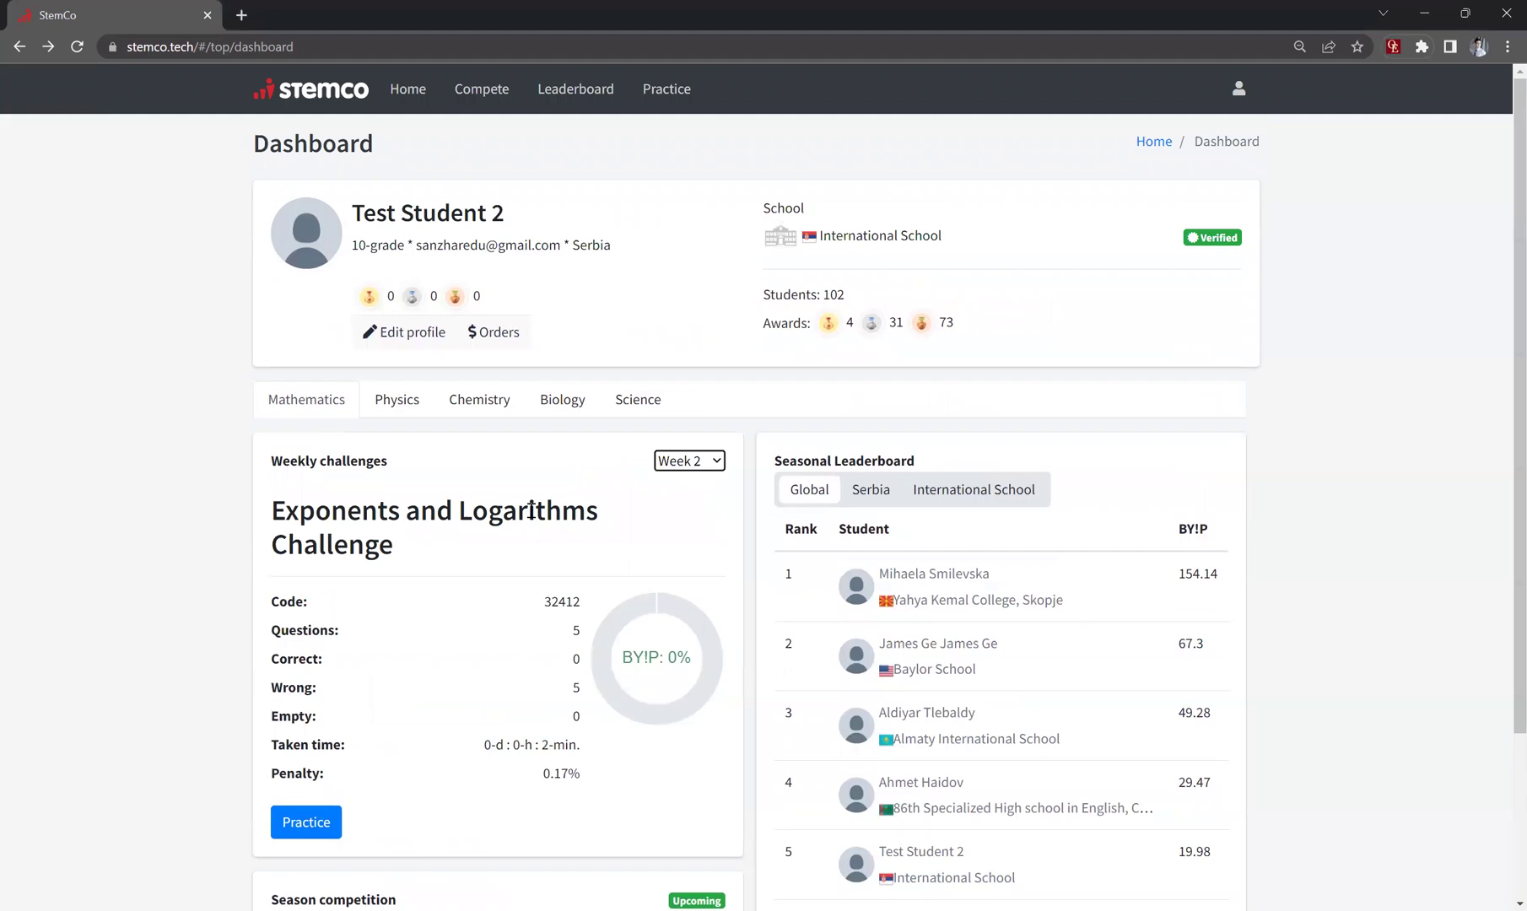
pyautogui.click(690, 462)
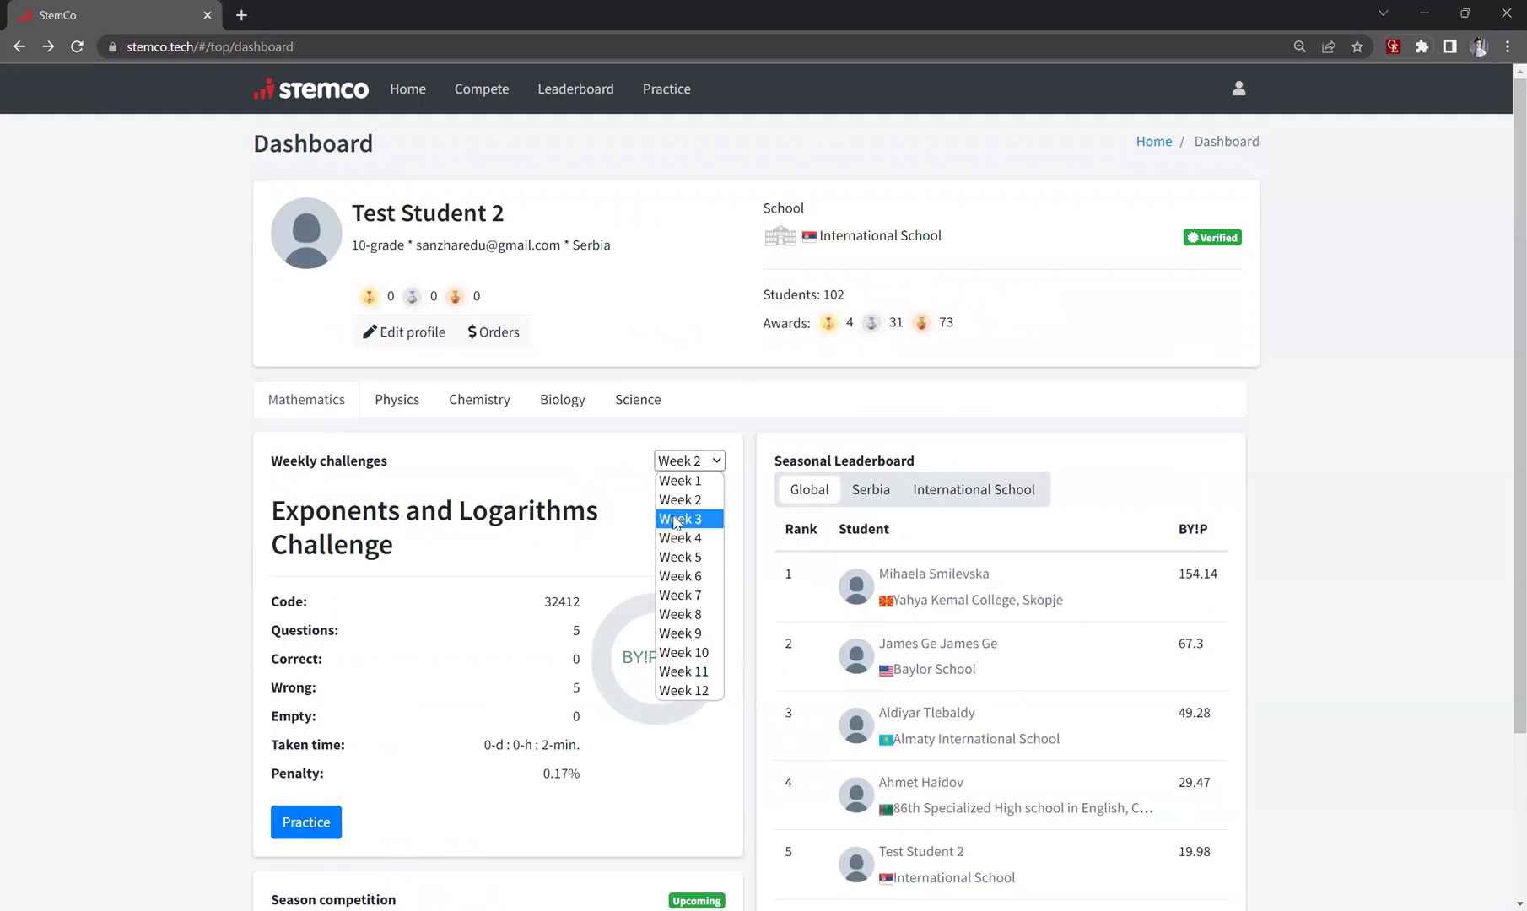
pyautogui.click(677, 520)
pyautogui.click(693, 462)
pyautogui.click(692, 478)
# Review the seasonal leaderboard and the upcoming season competition on the Mathematics dashboard
pyautogui.scroll(-1, 564, 544)
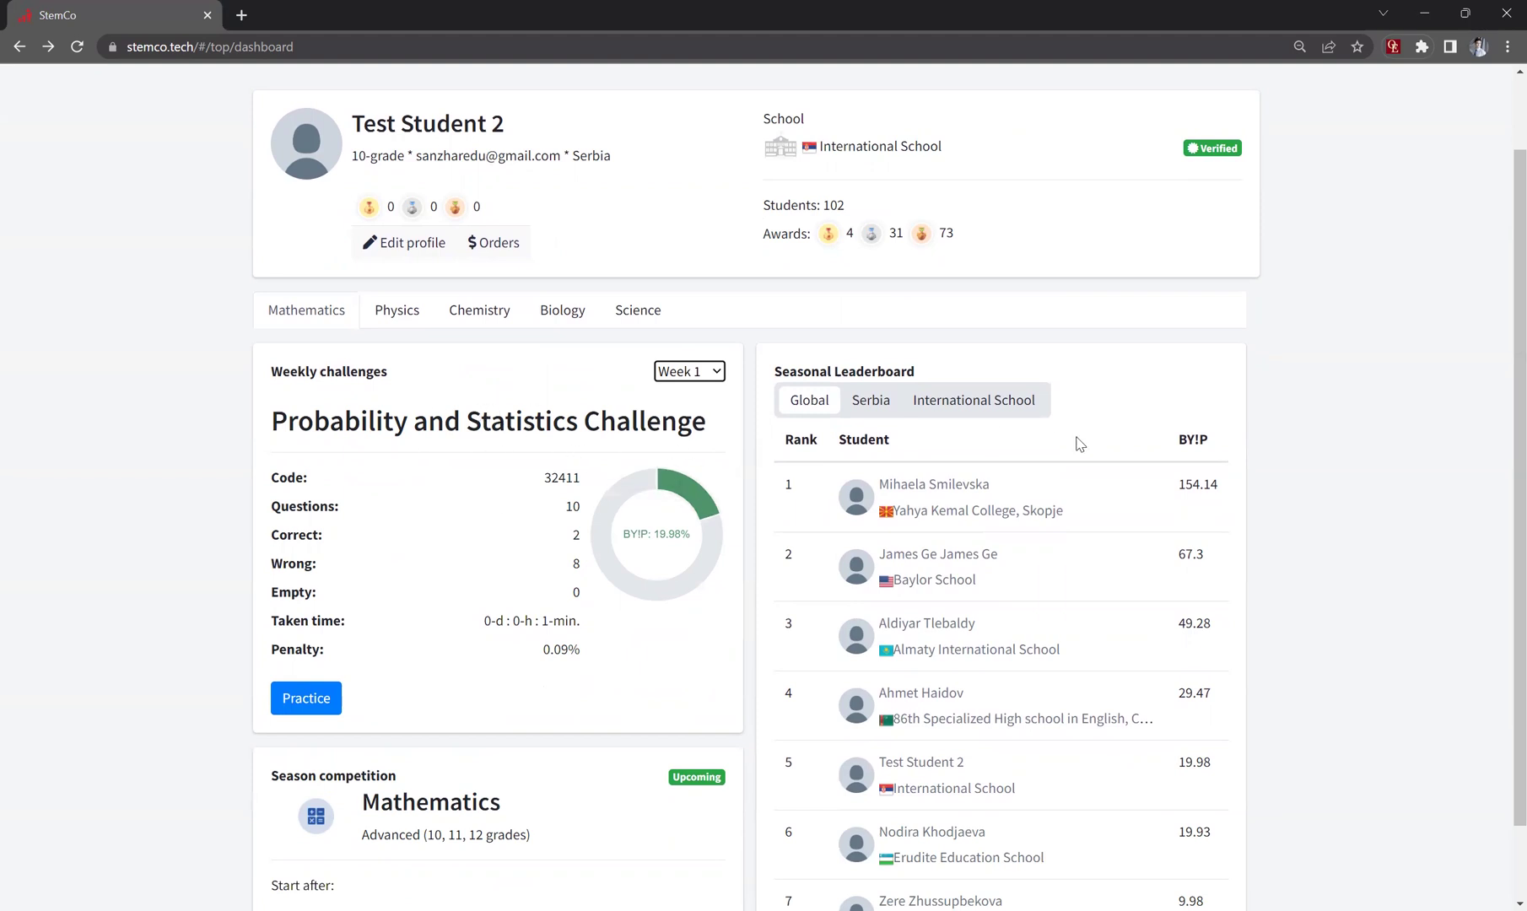
pyautogui.scroll(-1, 1078, 437)
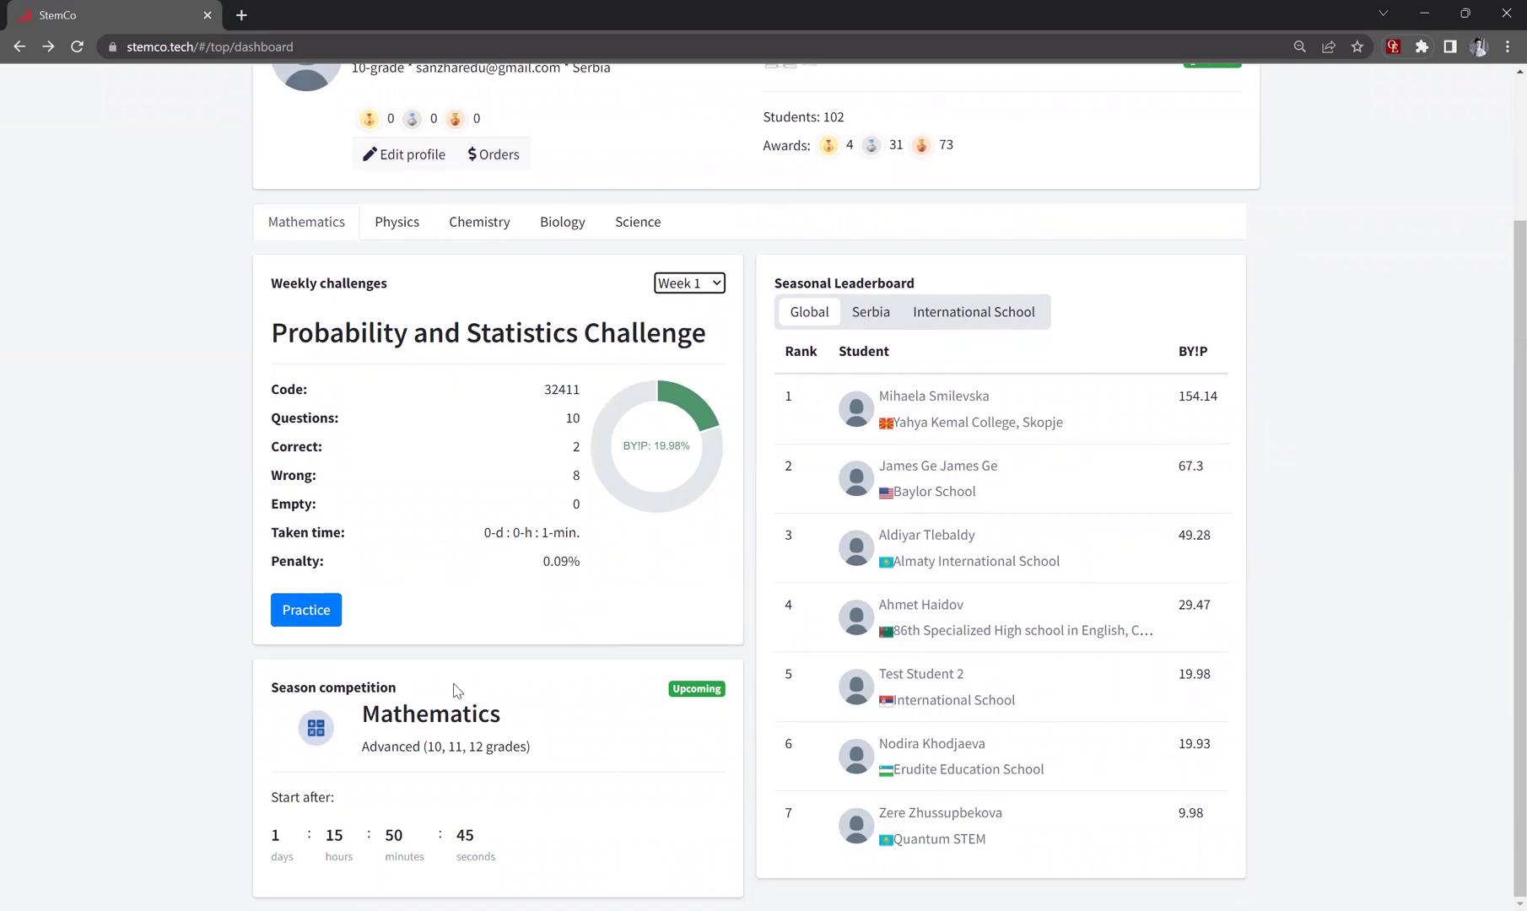
pyautogui.scroll(2, 542, 428)
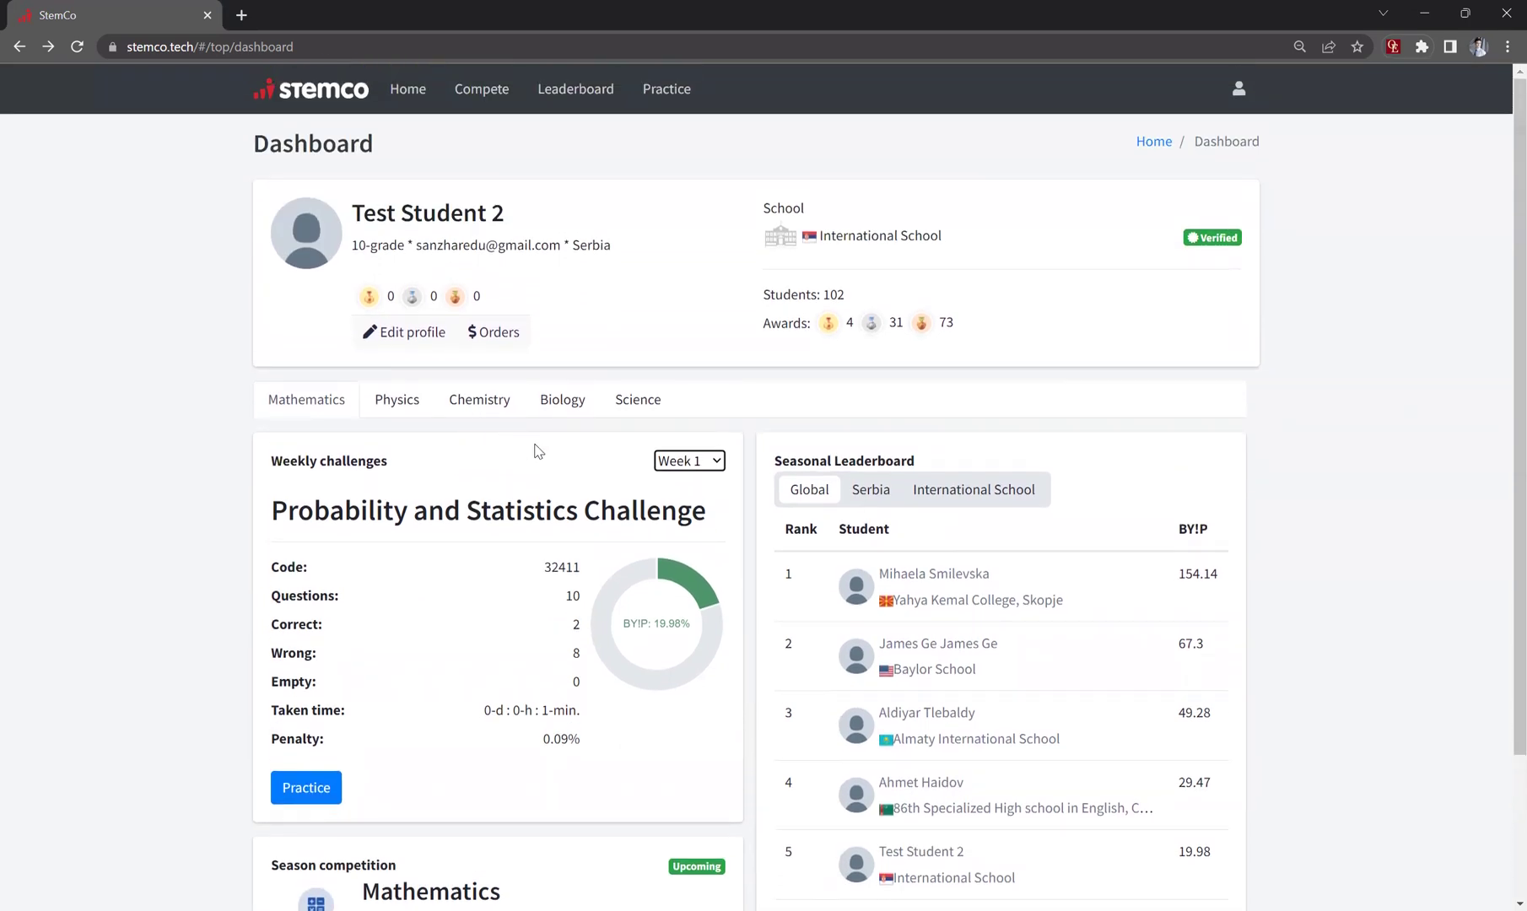
pyautogui.scroll(-2, 532, 443)
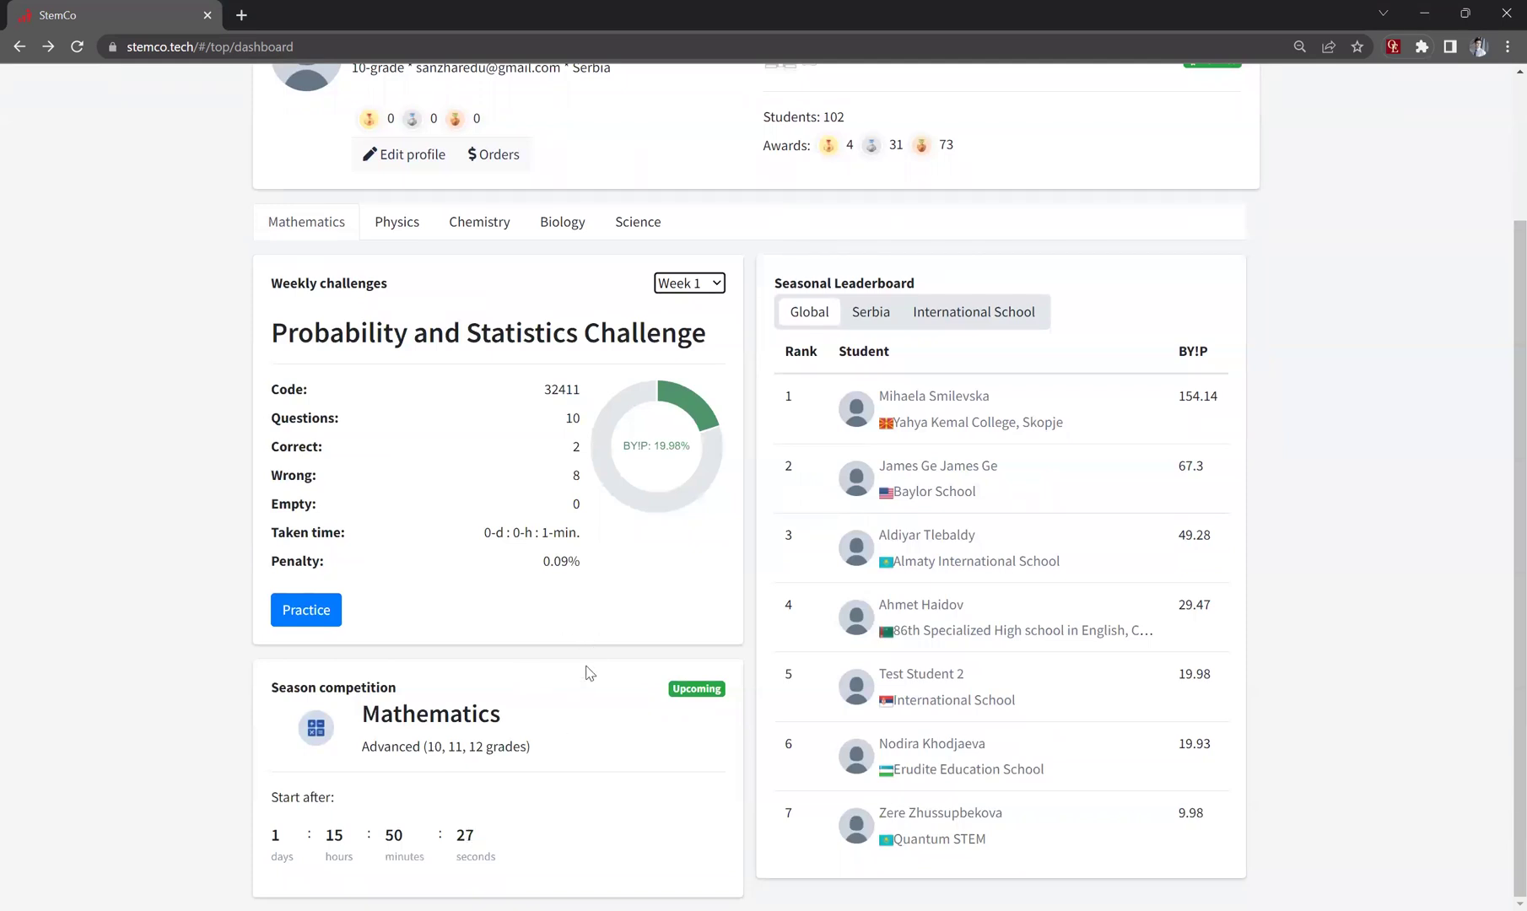
pyautogui.scroll(3, 586, 668)
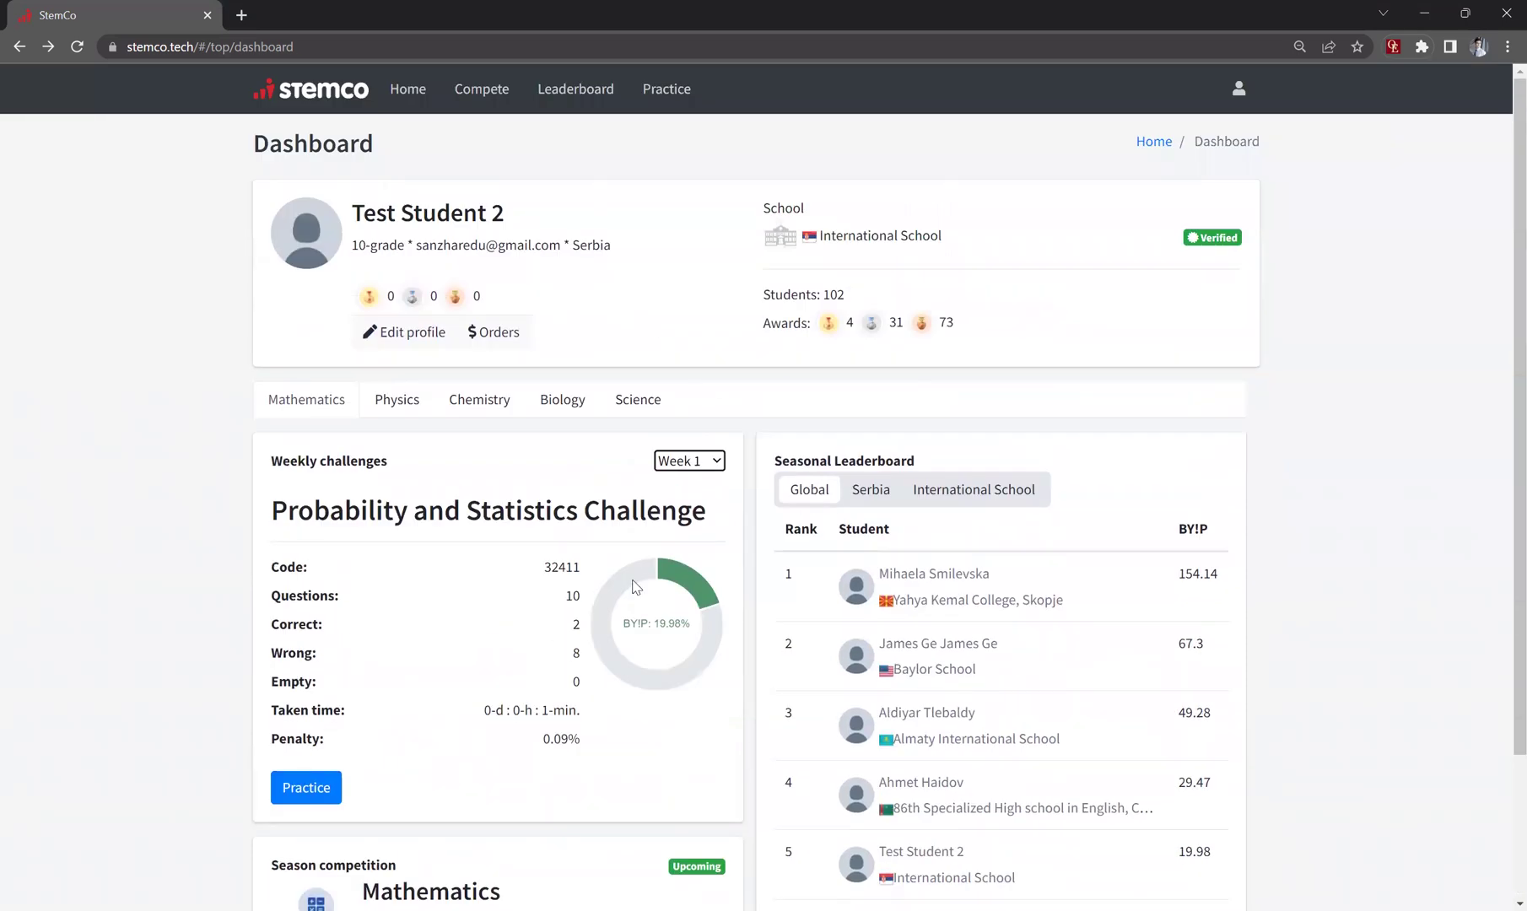
# Display the Week 3 Graphs Challenge and open the practice question list from it
pyautogui.click(697, 467)
pyautogui.click(697, 520)
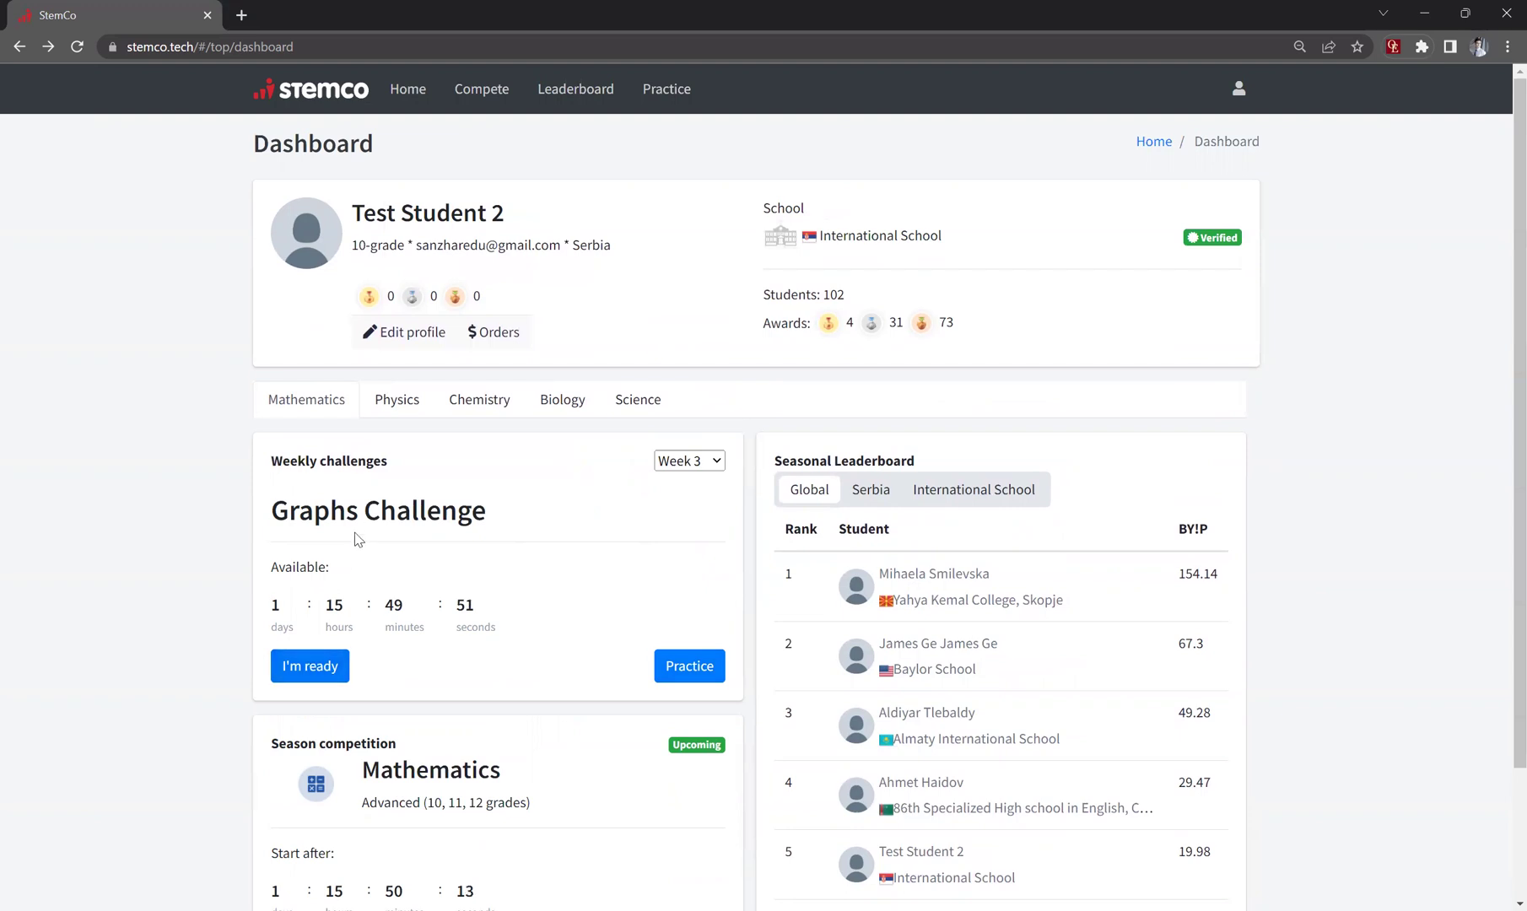
pyautogui.click(683, 668)
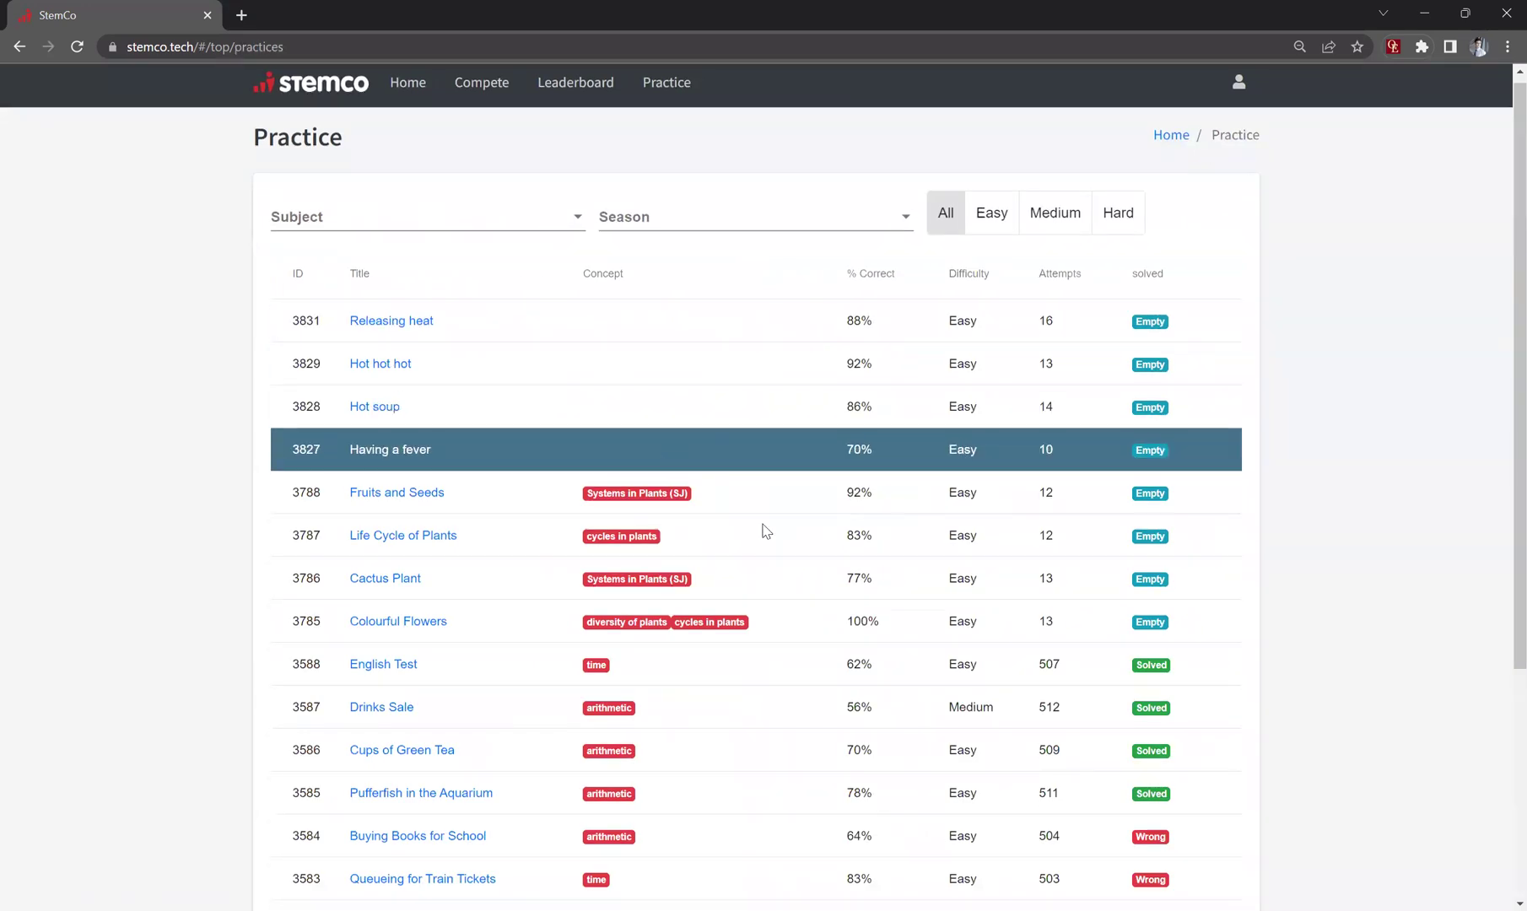
# Look through the practice question list and check the total number of questions at its end
pyautogui.scroll(-4, 970, 684)
pyautogui.doubleClick(1116, 851)
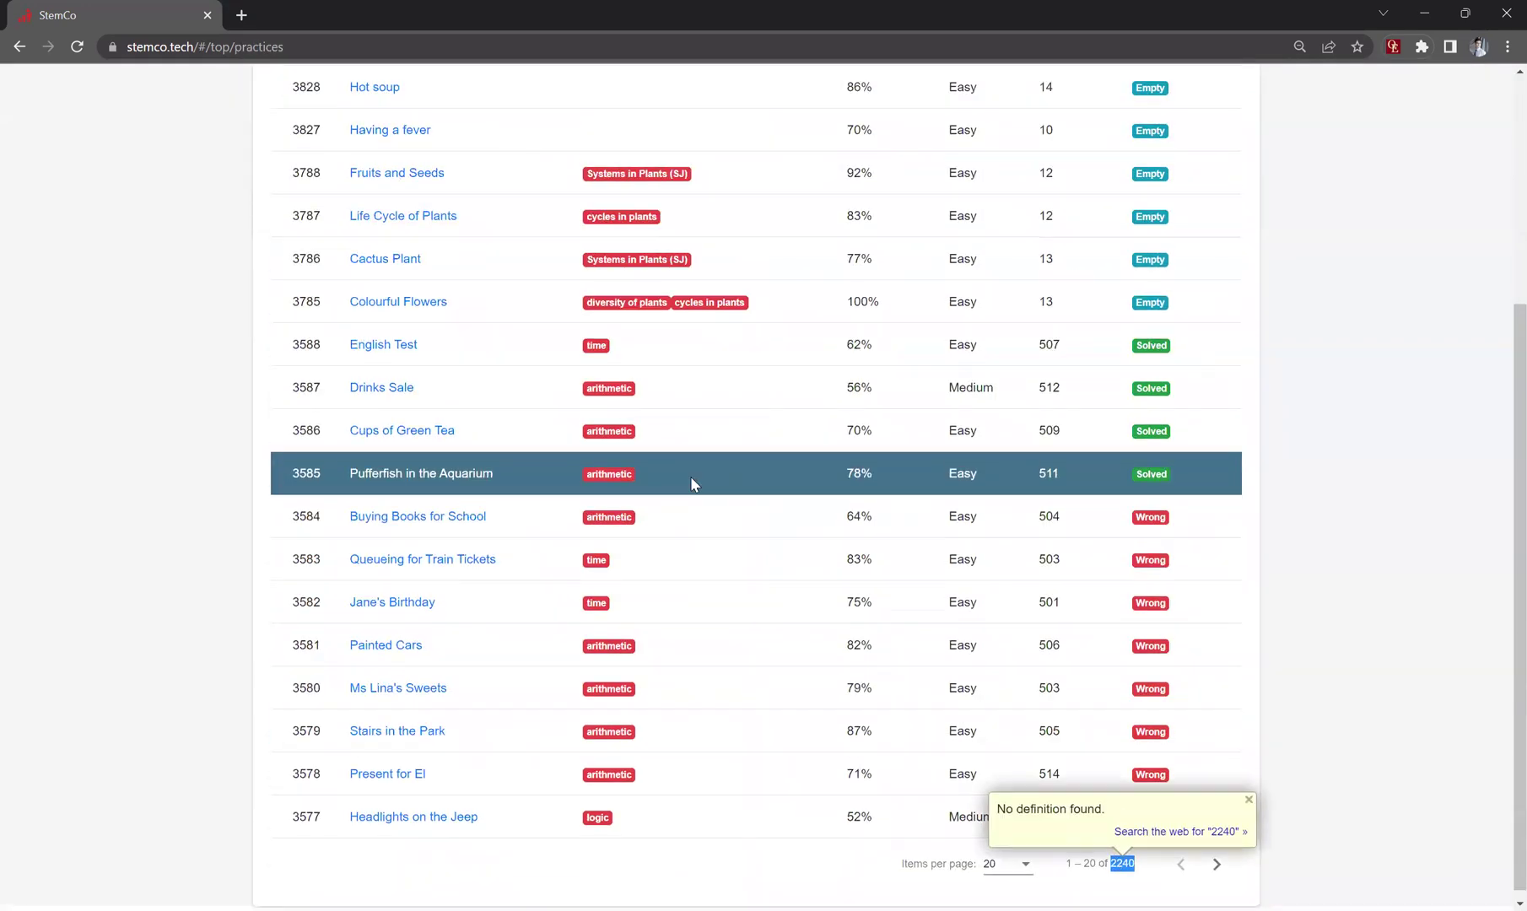
pyautogui.scroll(4, 689, 476)
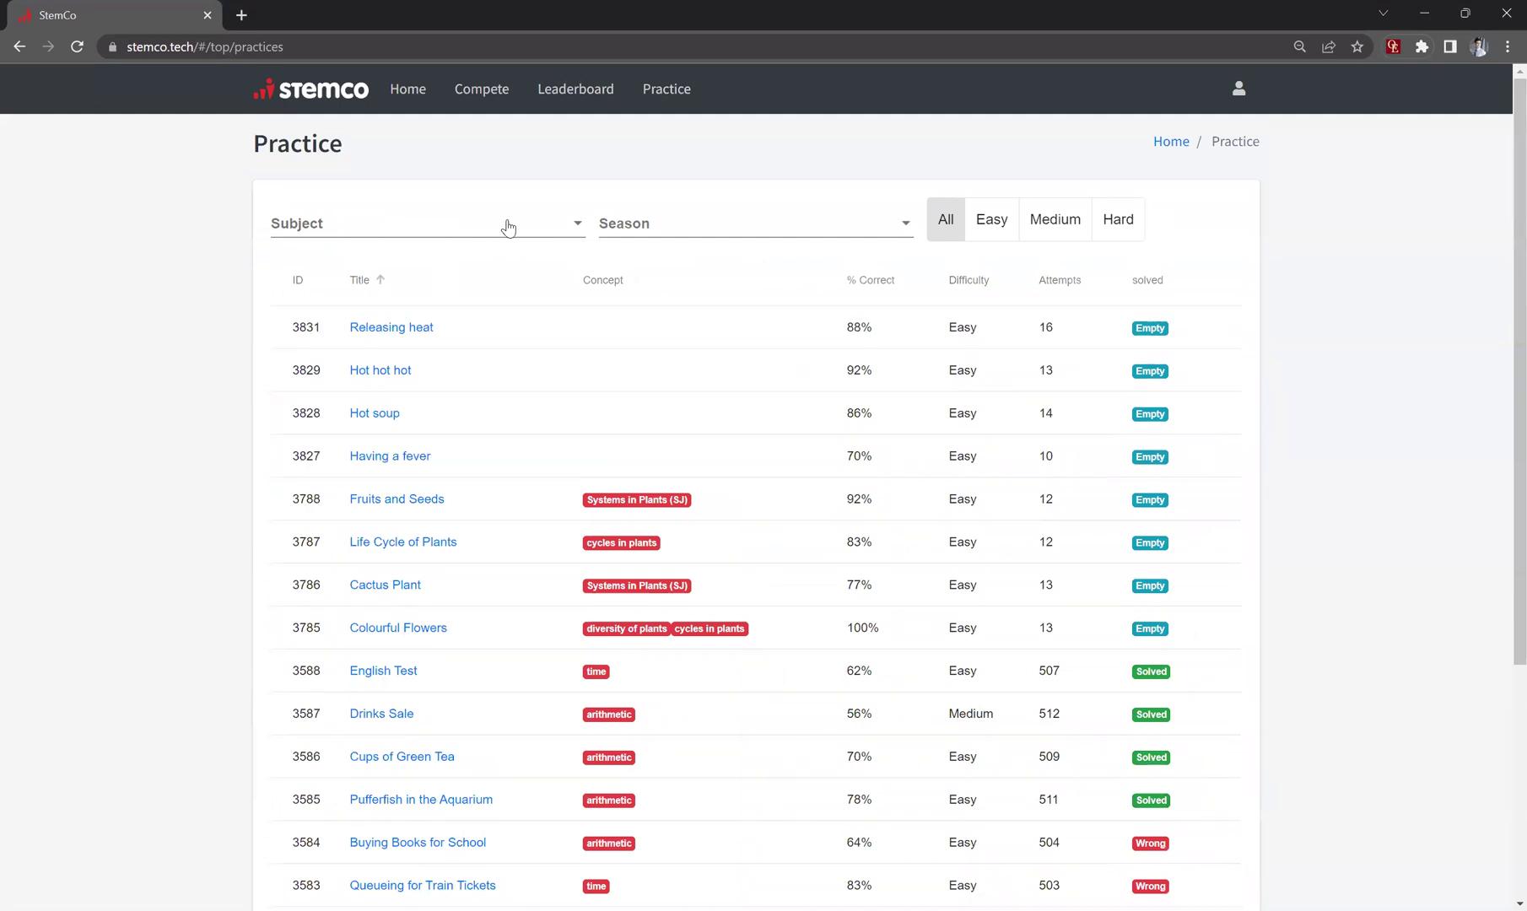
# Filter the practice questions by the subject Mathematics (5) and look through the filtered list
pyautogui.click(502, 230)
pyautogui.click(446, 312)
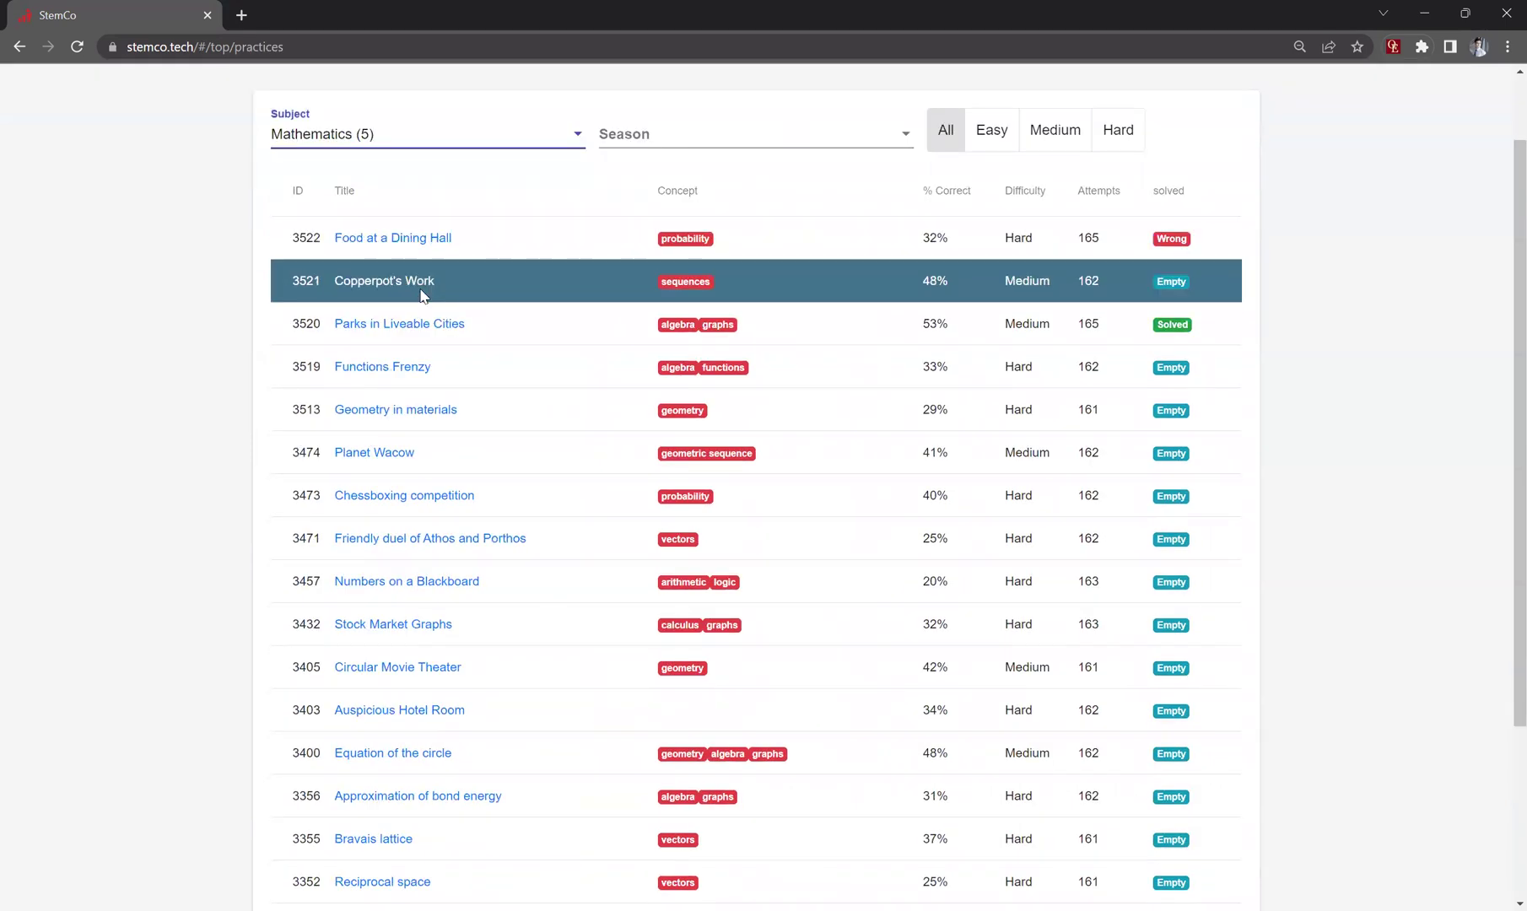
pyautogui.scroll(-1, 423, 354)
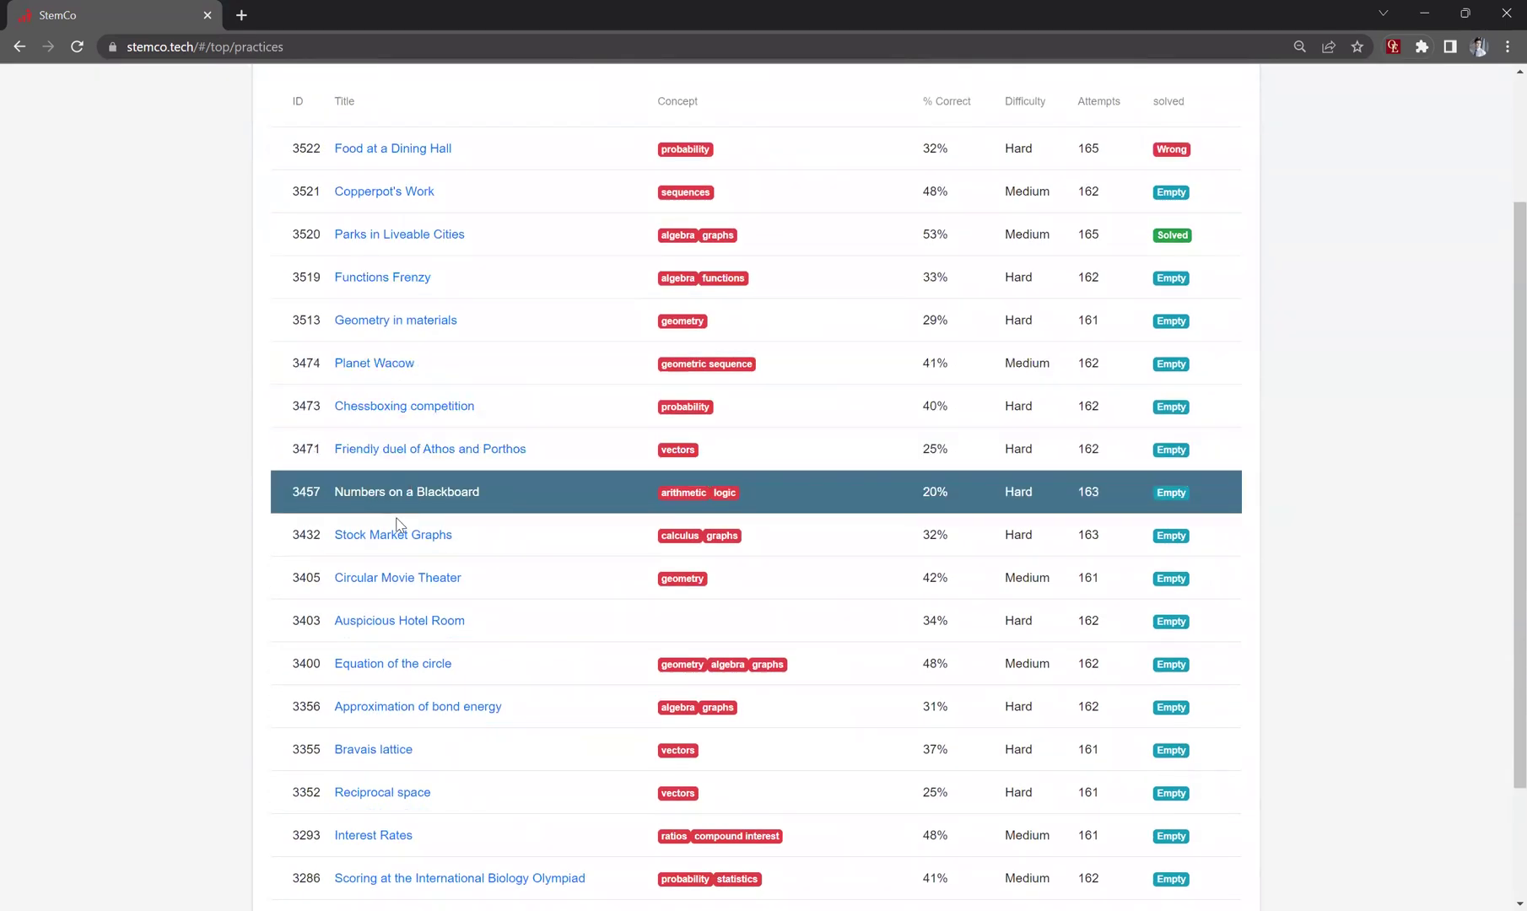
pyautogui.scroll(2, 517, 716)
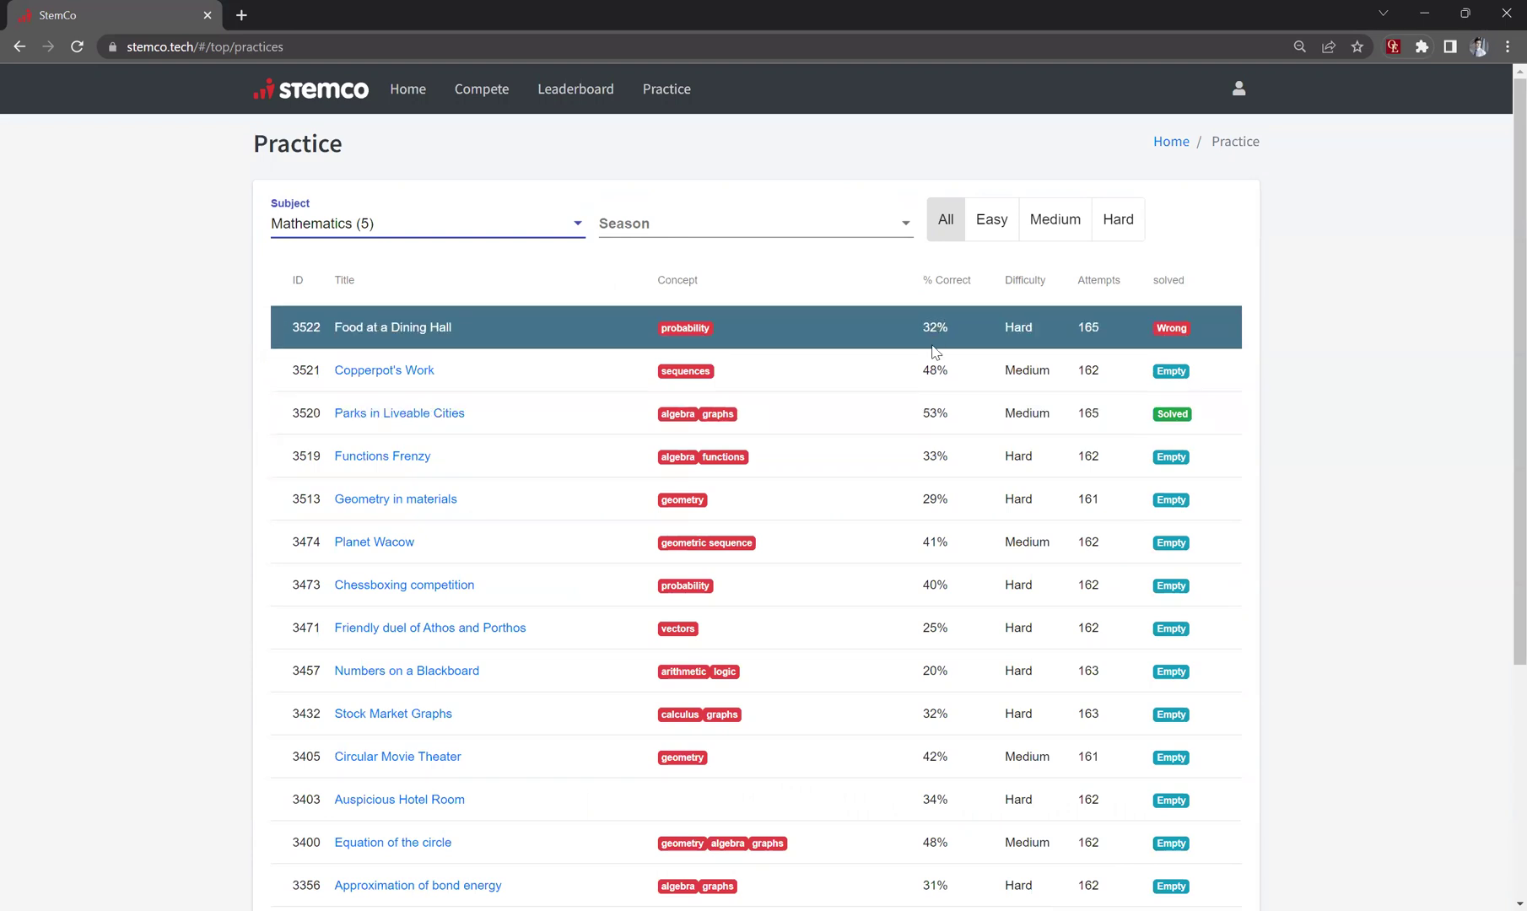
# Open the practice question "Food at a Dining Hall", submit 15.5% as the answer, and go to the following question
pyautogui.click(431, 328)
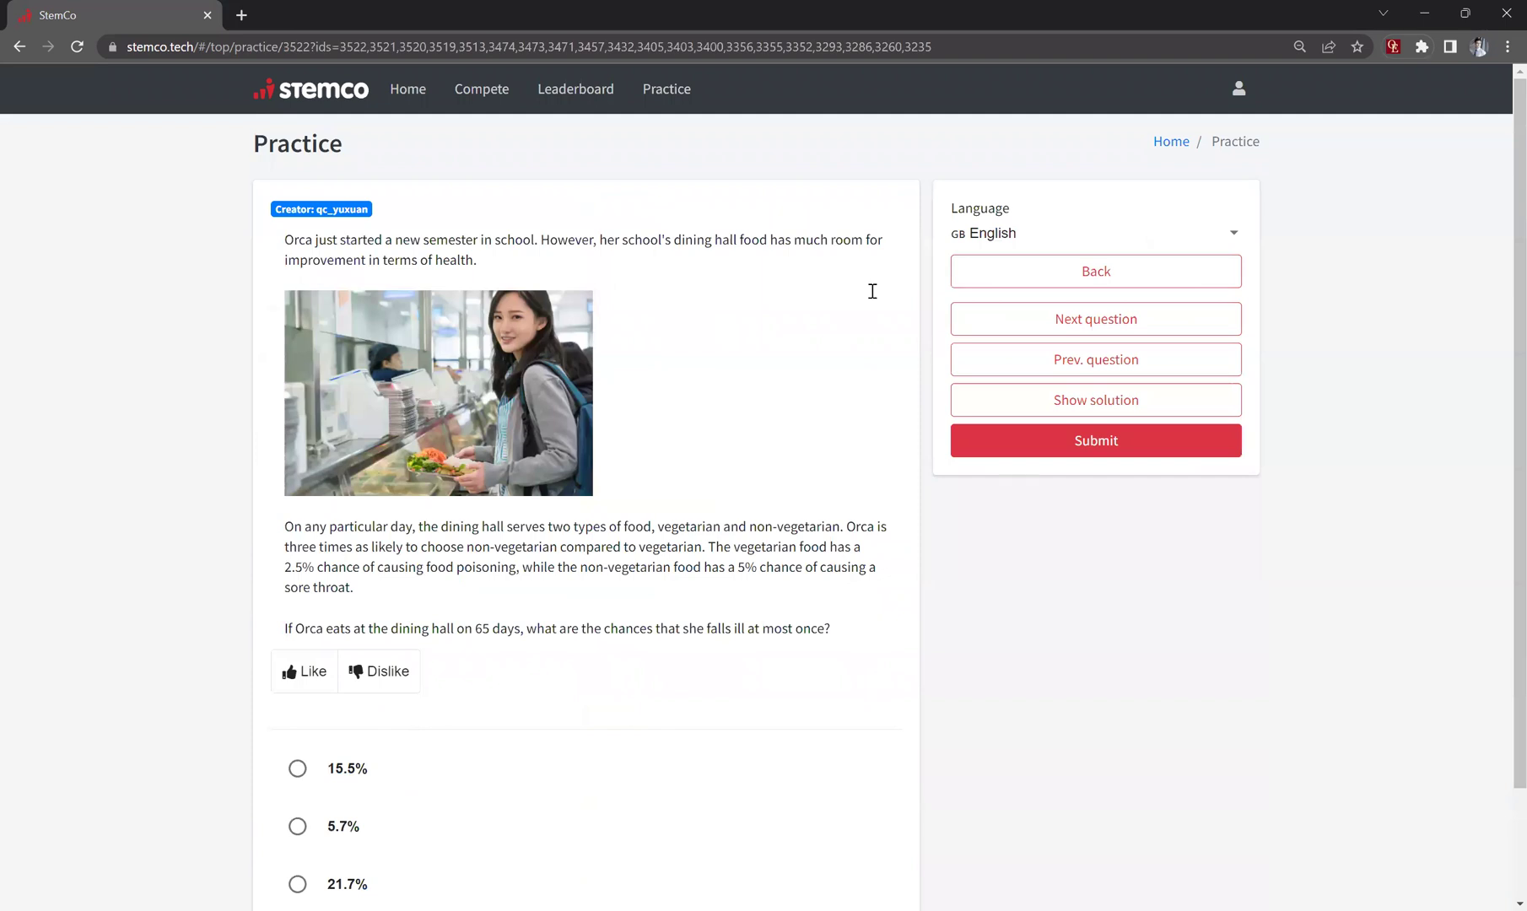
pyautogui.scroll(-1, 683, 503)
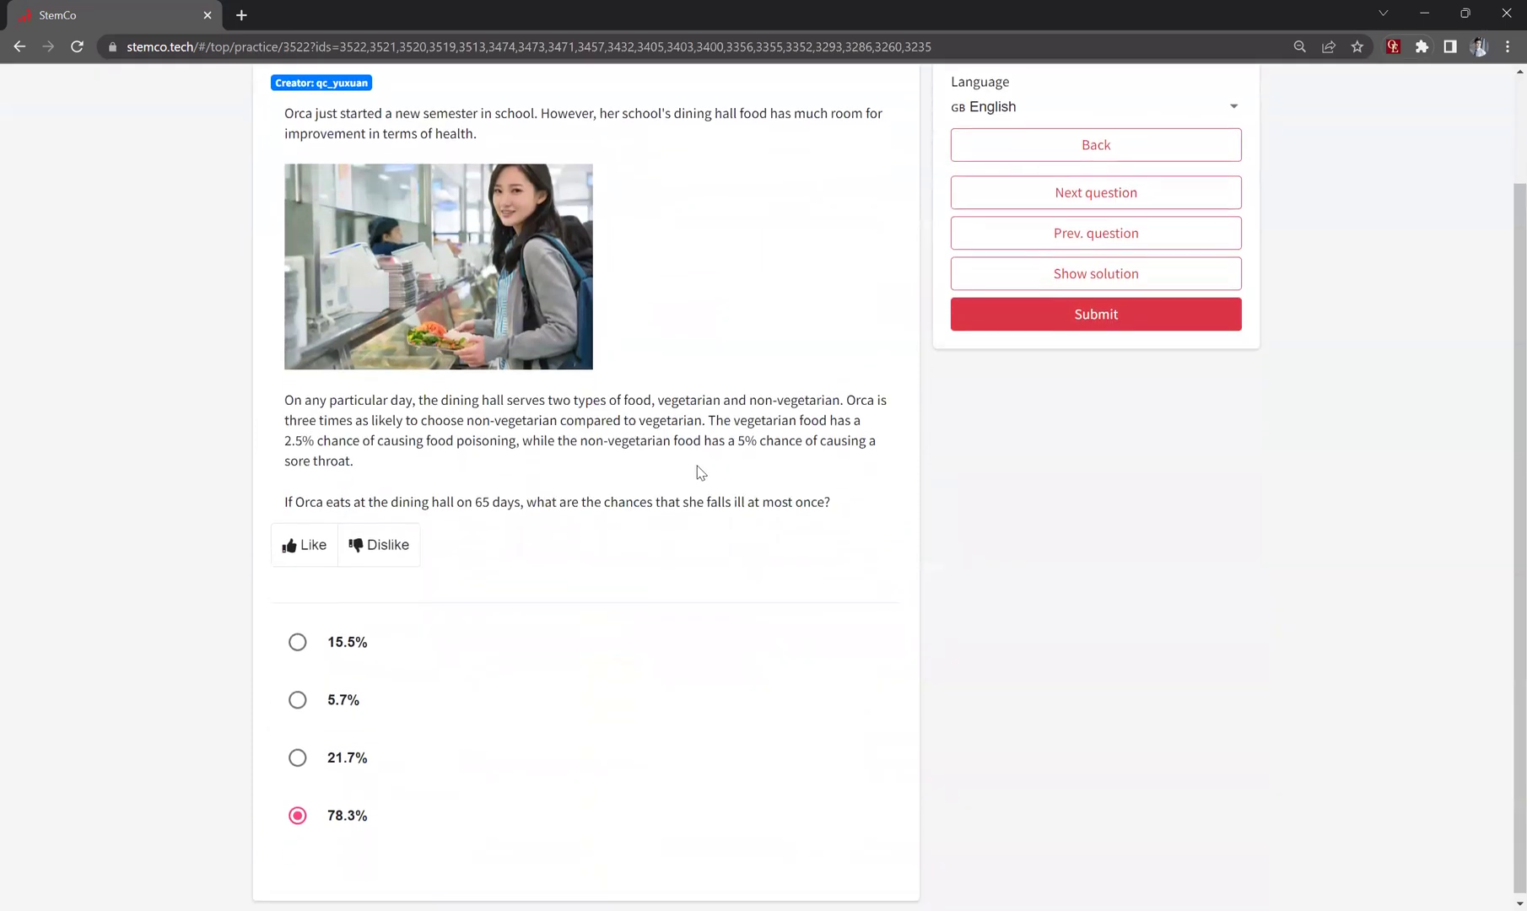
pyautogui.scroll(1, 647, 455)
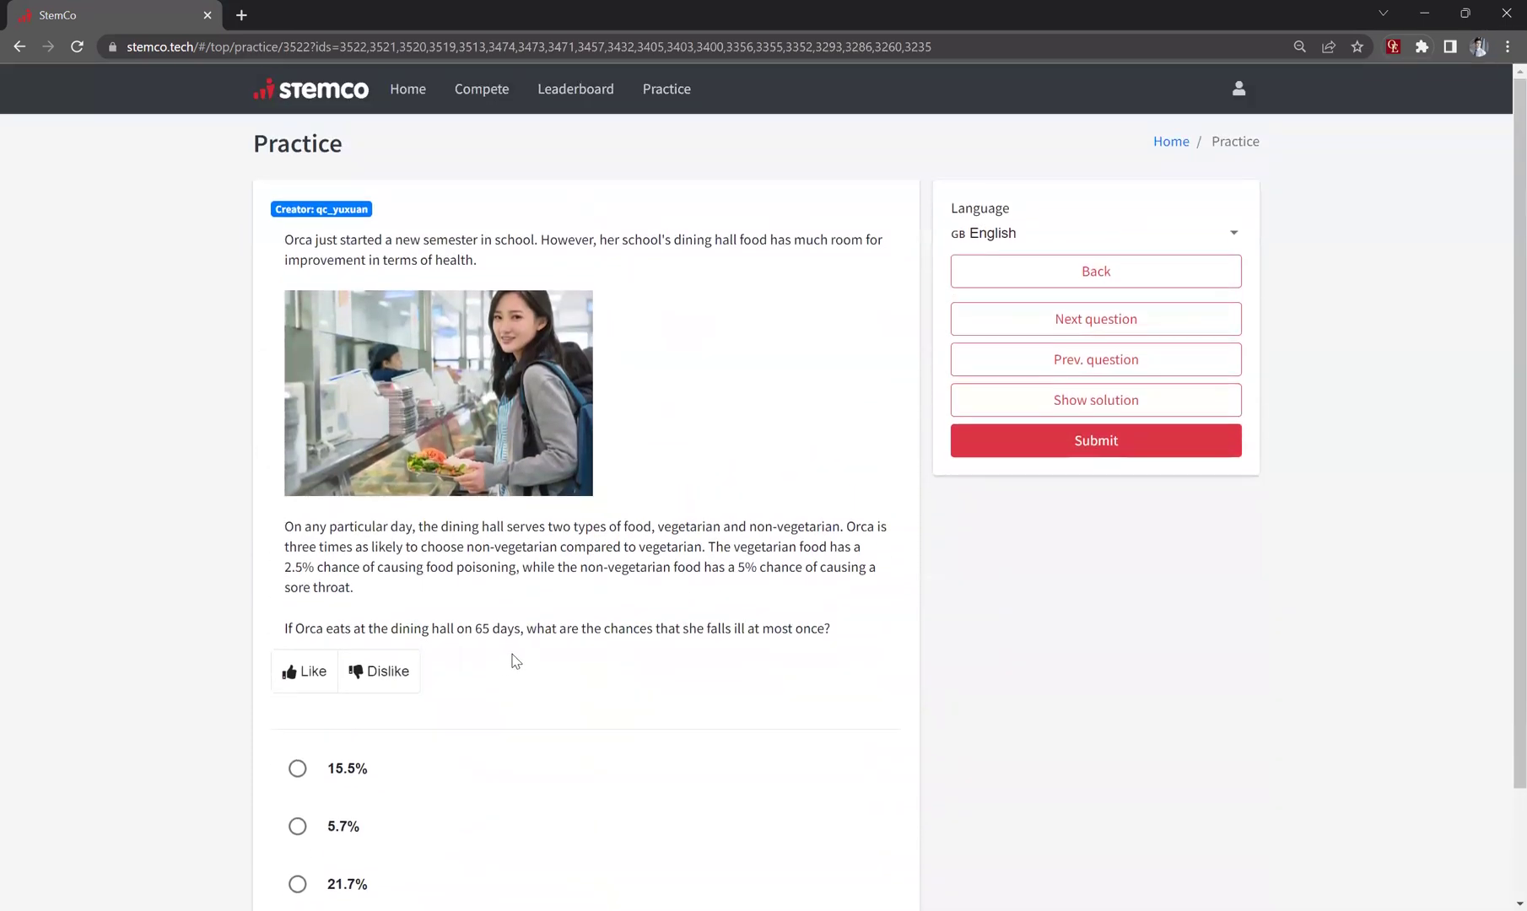
pyautogui.click(353, 764)
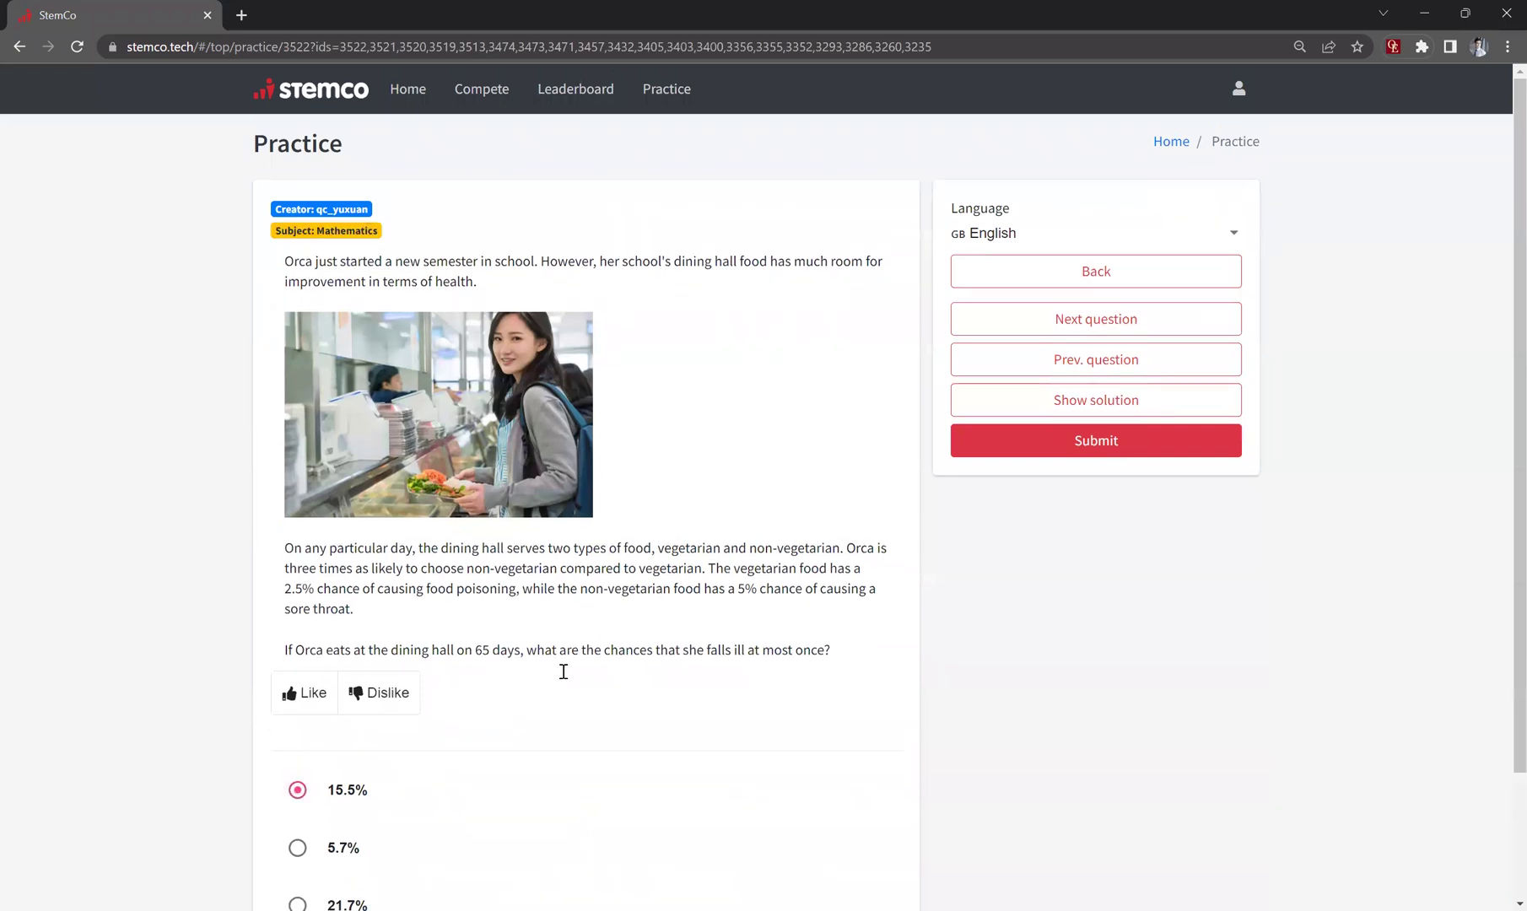
pyautogui.click(1094, 443)
pyautogui.click(1096, 319)
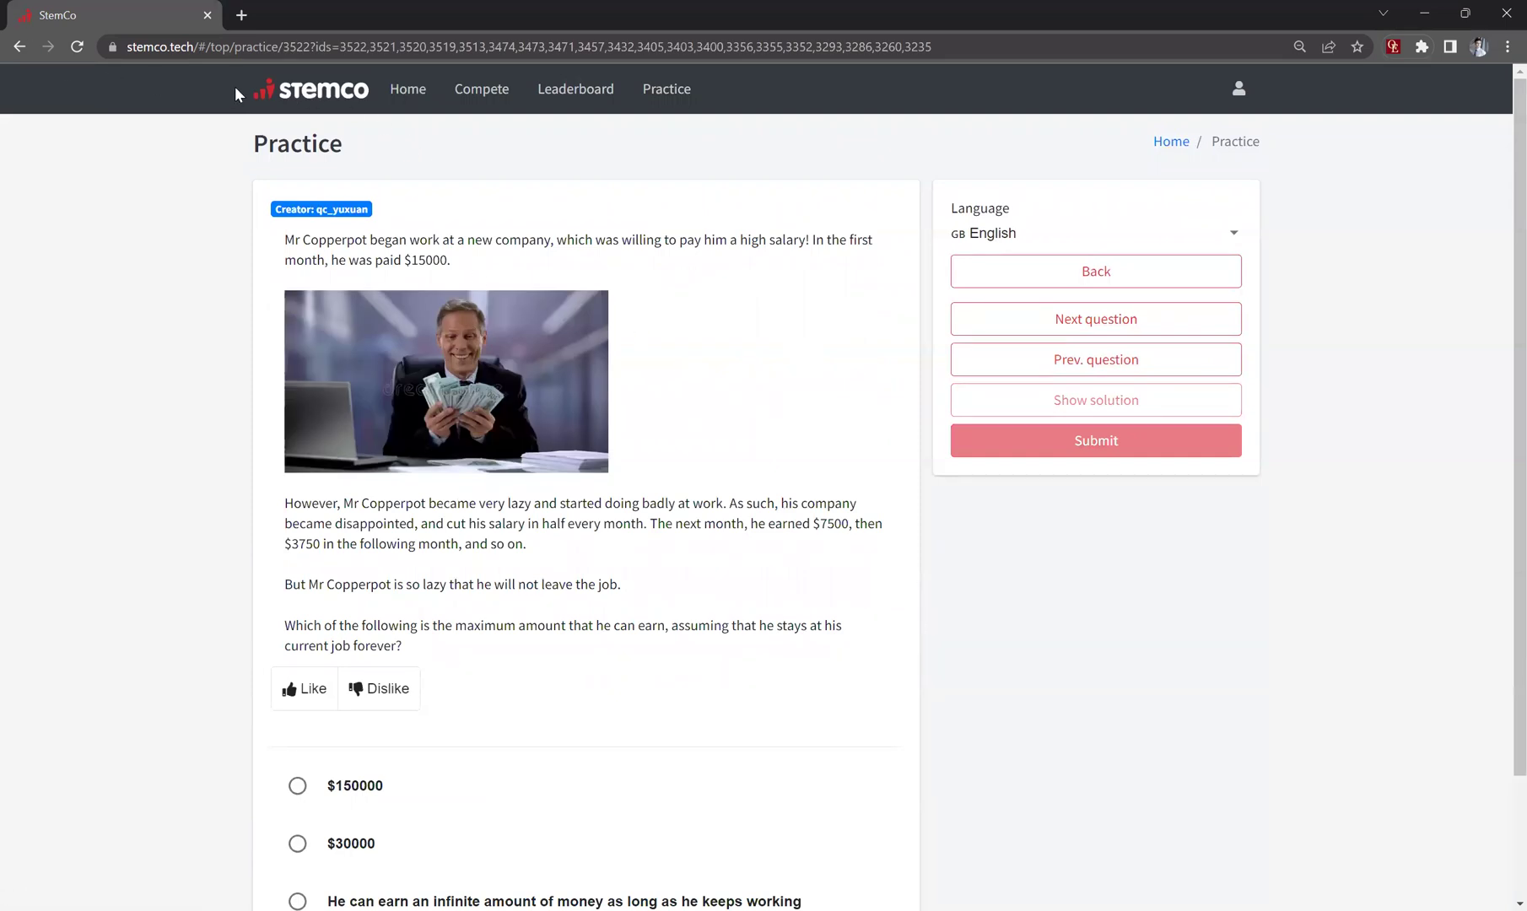
# Leave the practice question and return to the student dashboard
pyautogui.click(287, 91)
pyautogui.click(1239, 203)
pyautogui.click(1239, 202)
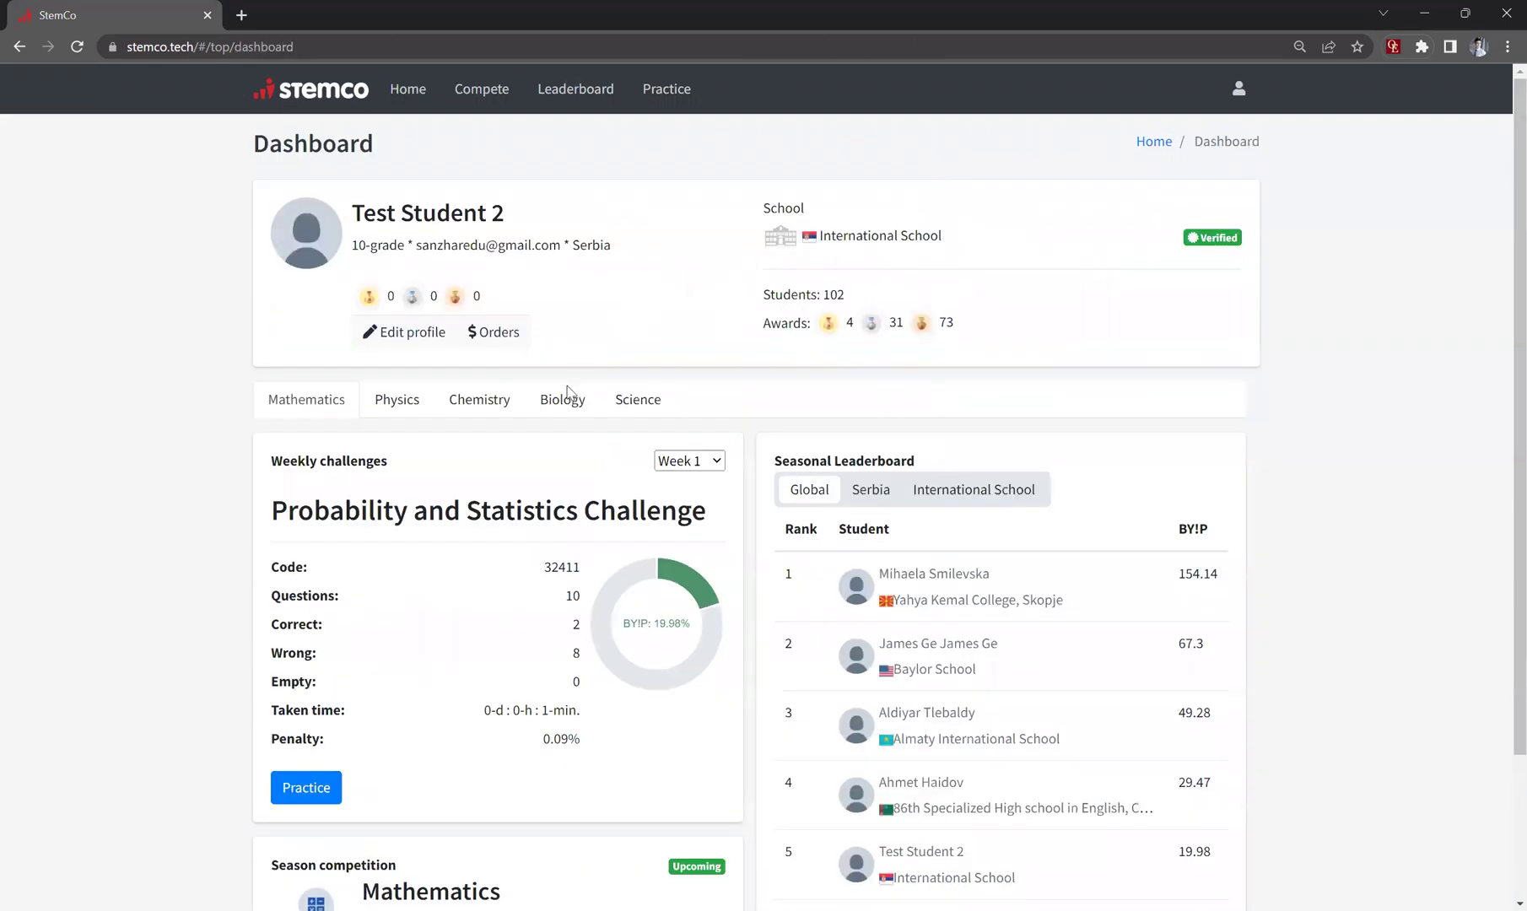
# Select the Week 3 Graphs Challenge and start it, proceeding to its first question
pyautogui.scroll(-3, 713, 288)
pyautogui.click(713, 287)
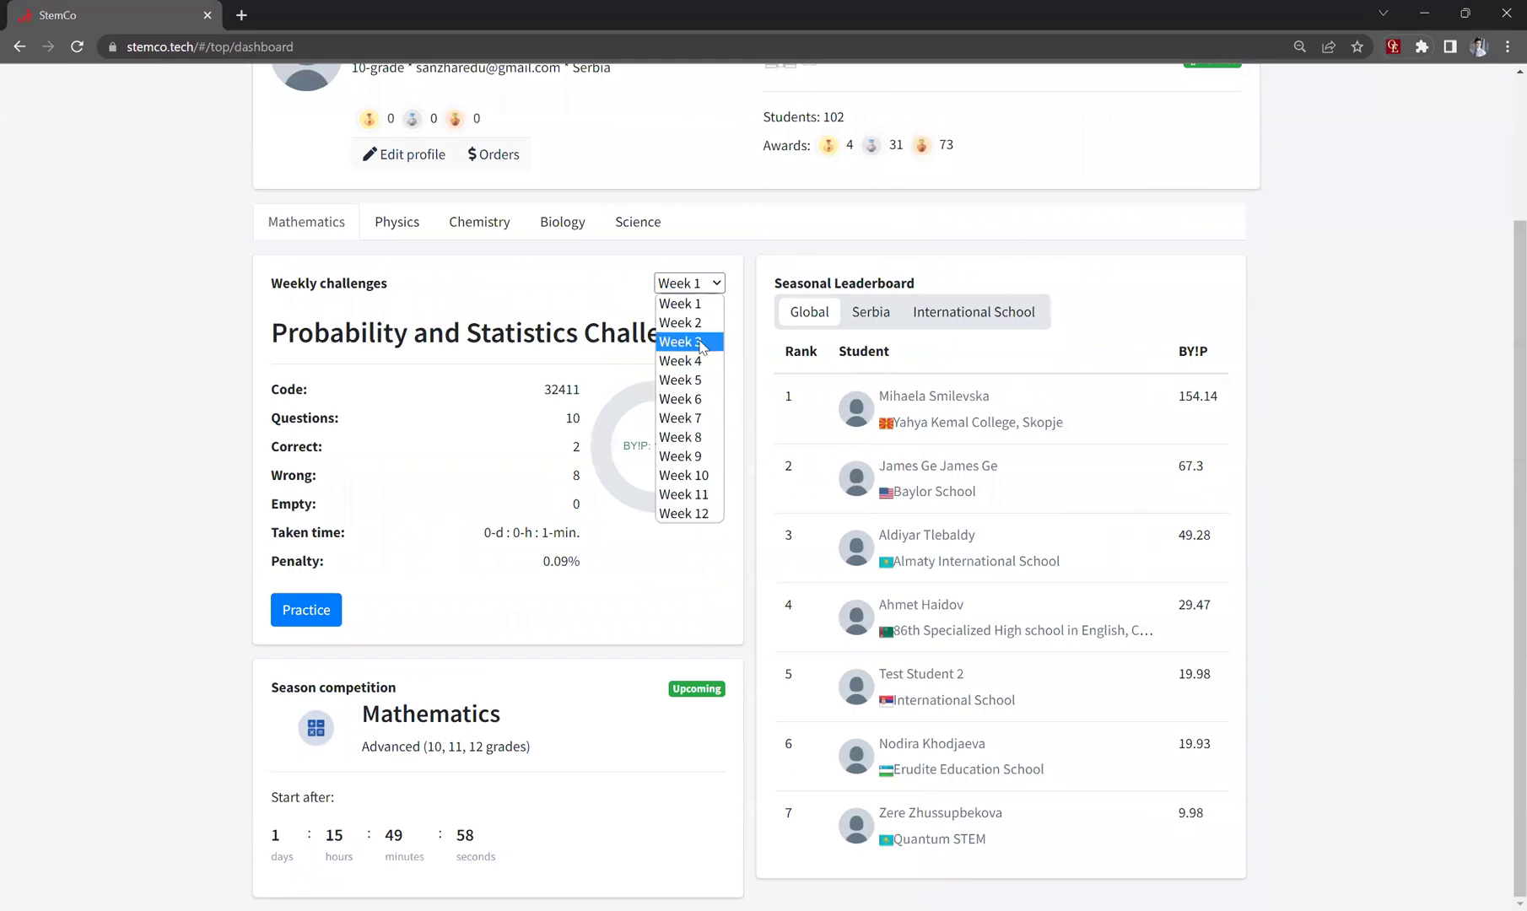
pyautogui.click(704, 346)
pyautogui.click(308, 511)
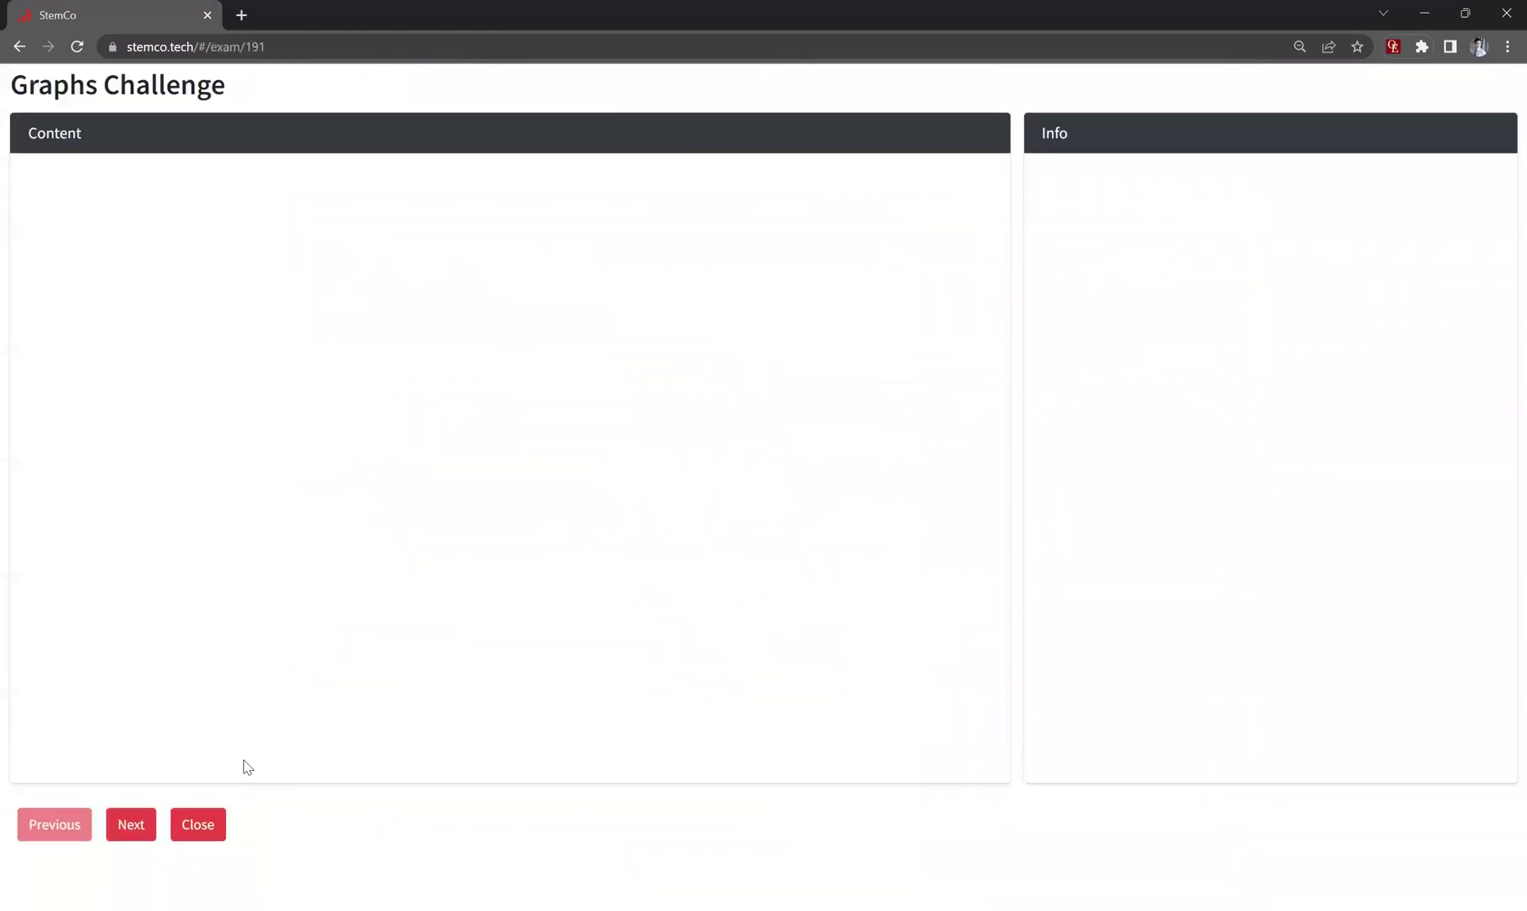
pyautogui.click(131, 825)
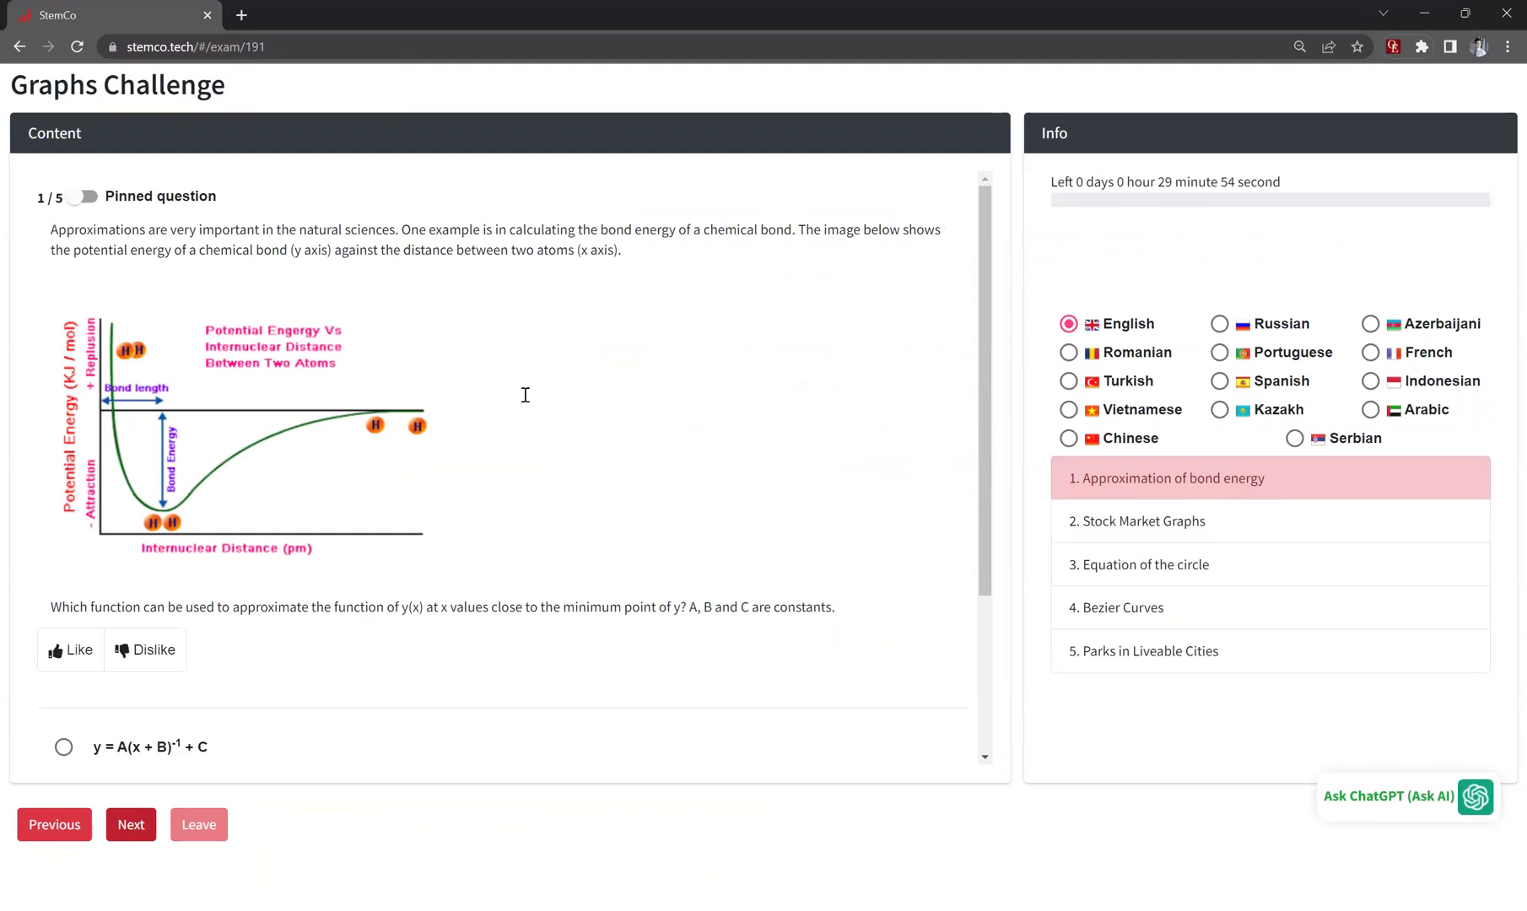
# Answer question 1, Approximation of bond energy, with y = A(x + B)^-1 + C and advance to question 2
pyautogui.scroll(-1, 540, 403)
pyautogui.click(65, 659)
pyautogui.scroll(1, 583, 333)
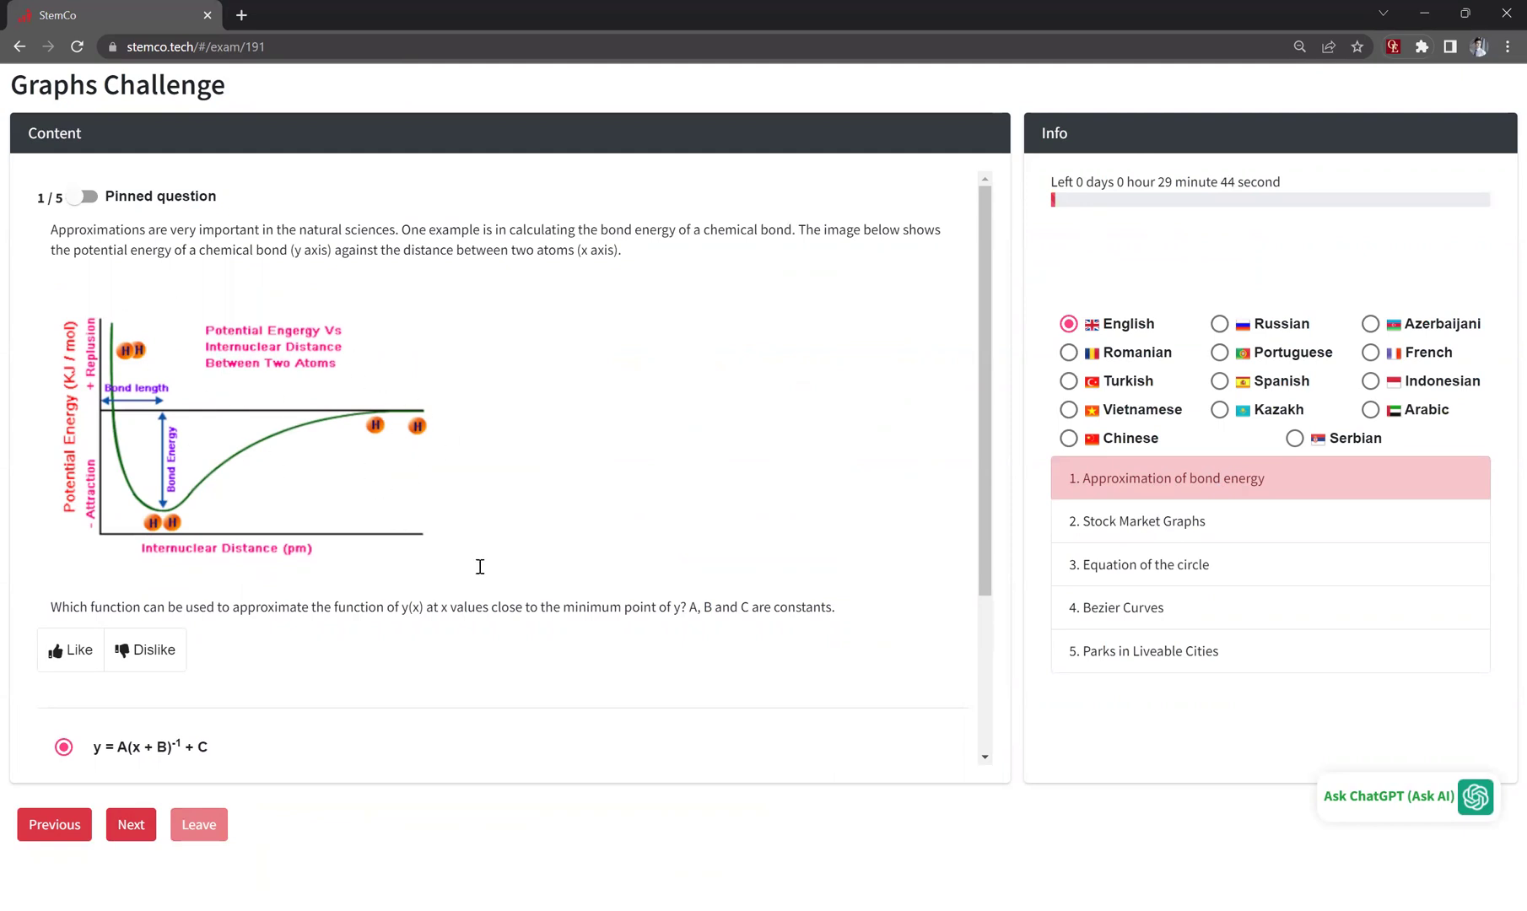
pyautogui.scroll(-1, 478, 566)
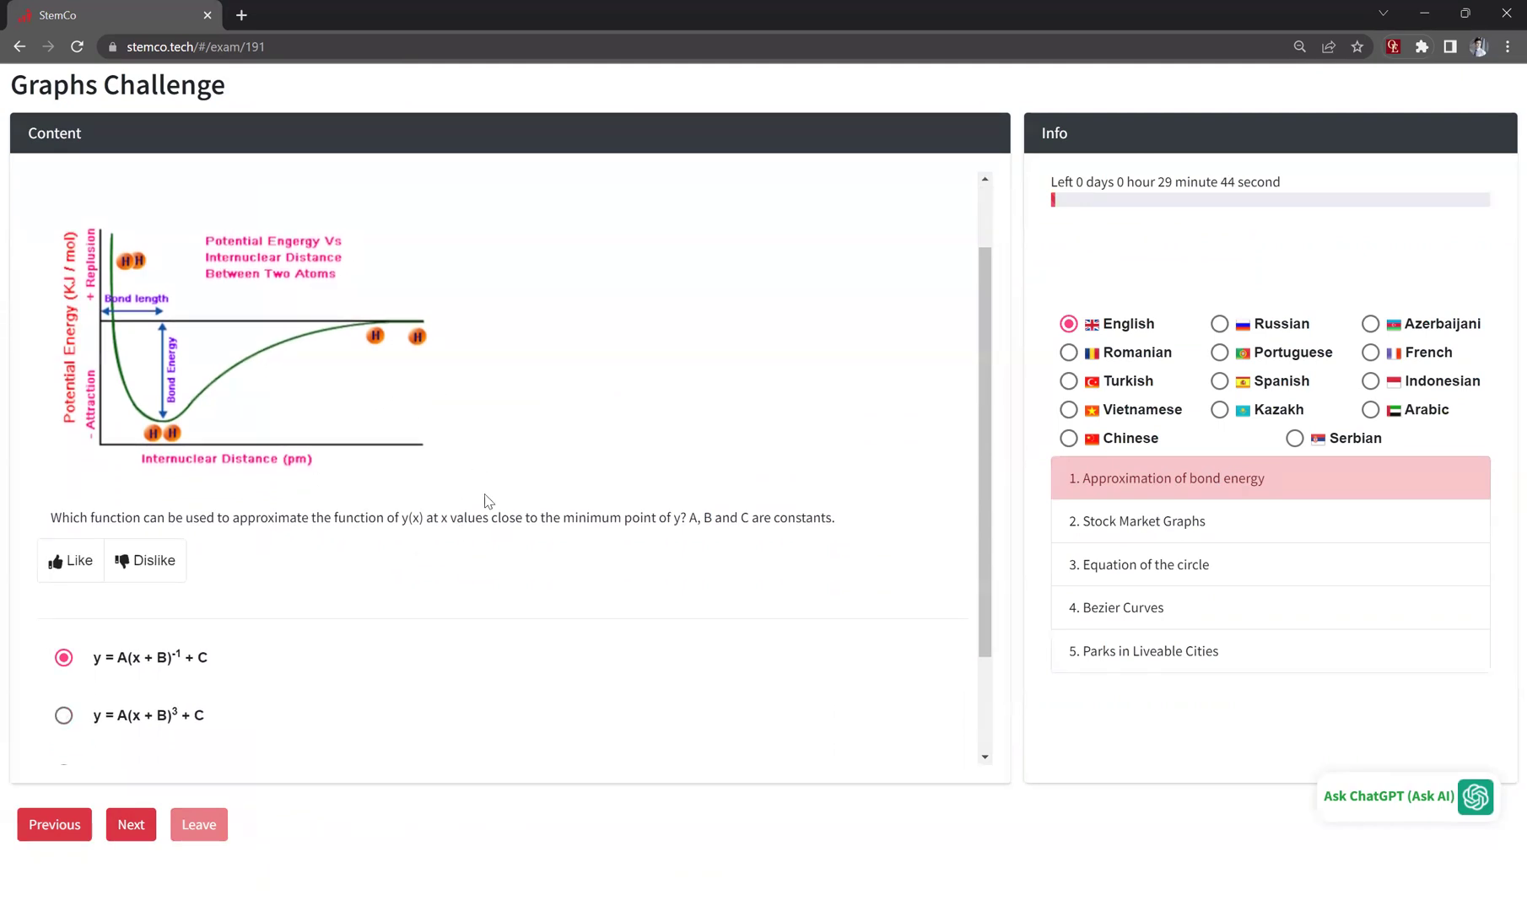
pyautogui.click(131, 826)
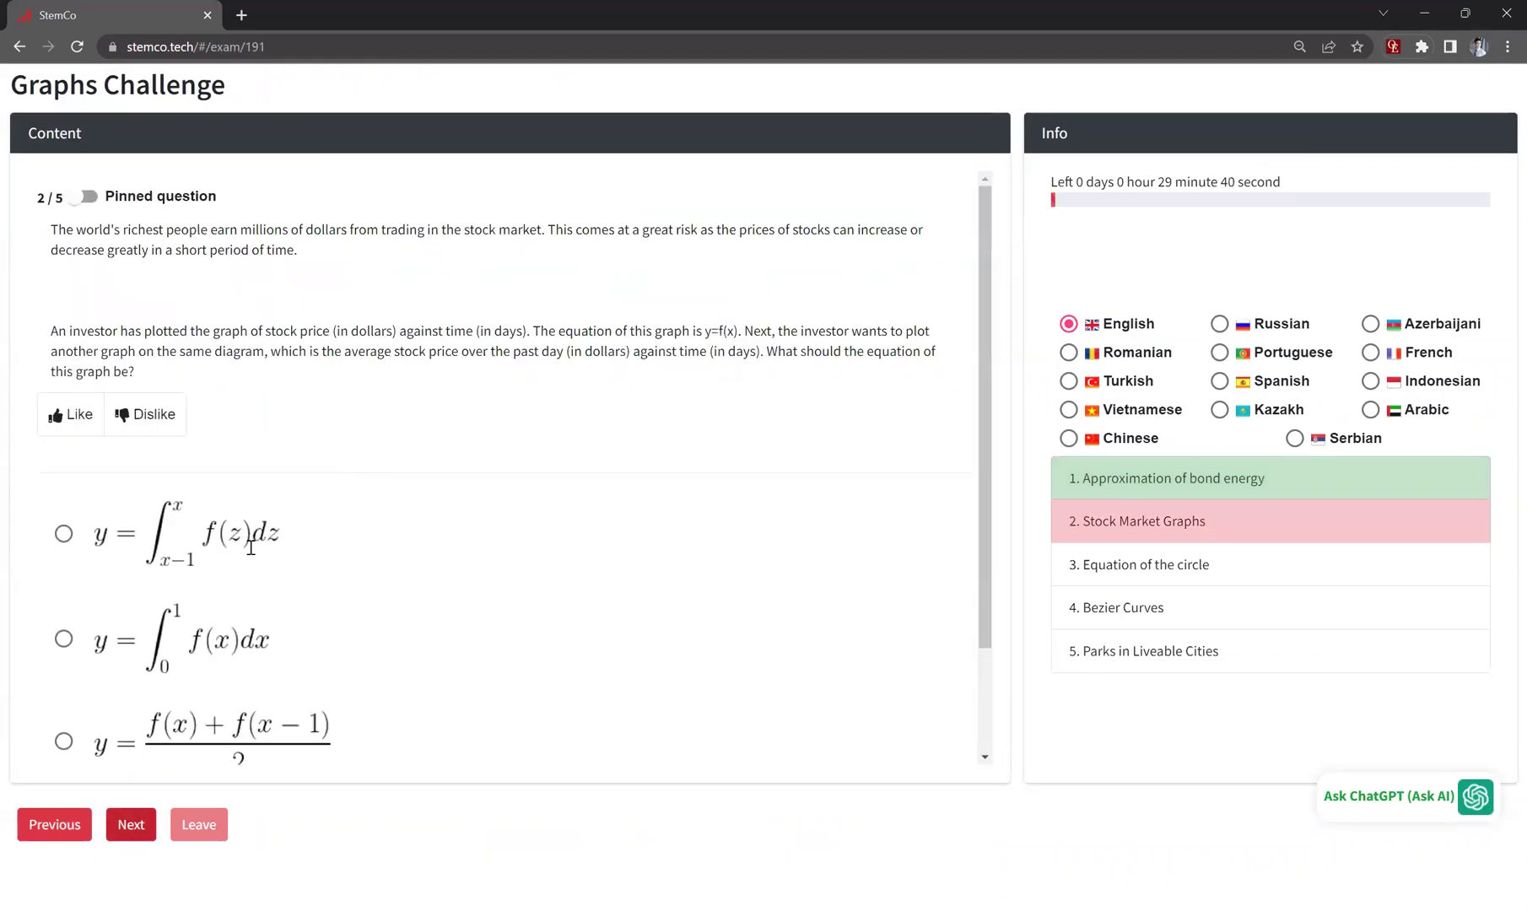
# Answer question 2, Stock Market Graphs, with the integral of f(z)dz from x-1 to x and advance to question 3
pyautogui.click(78, 570)
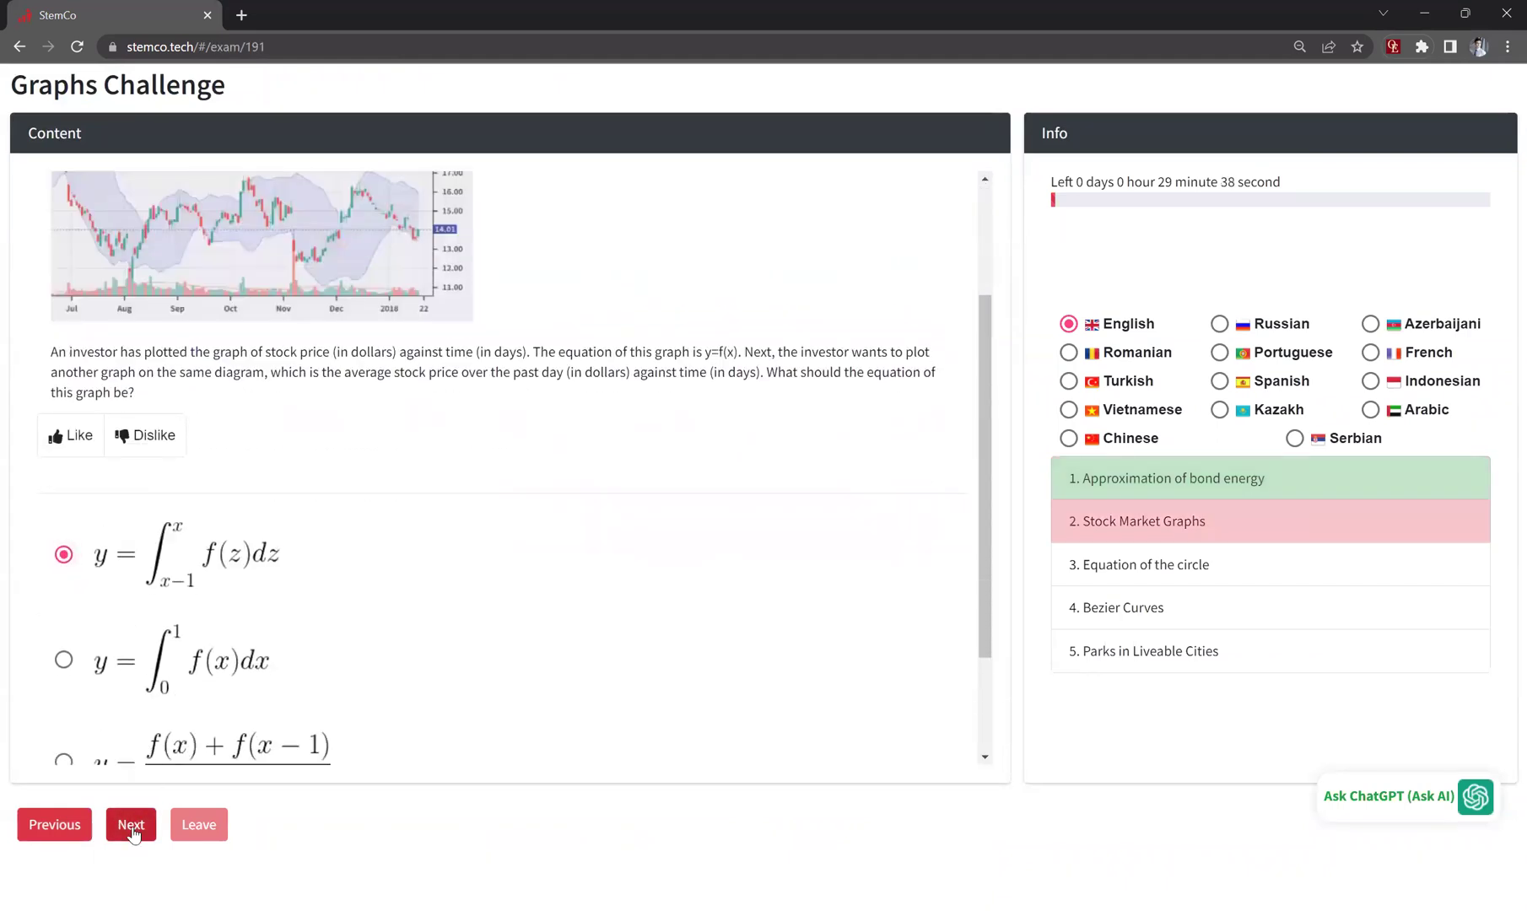
pyautogui.scroll(2, 240, 322)
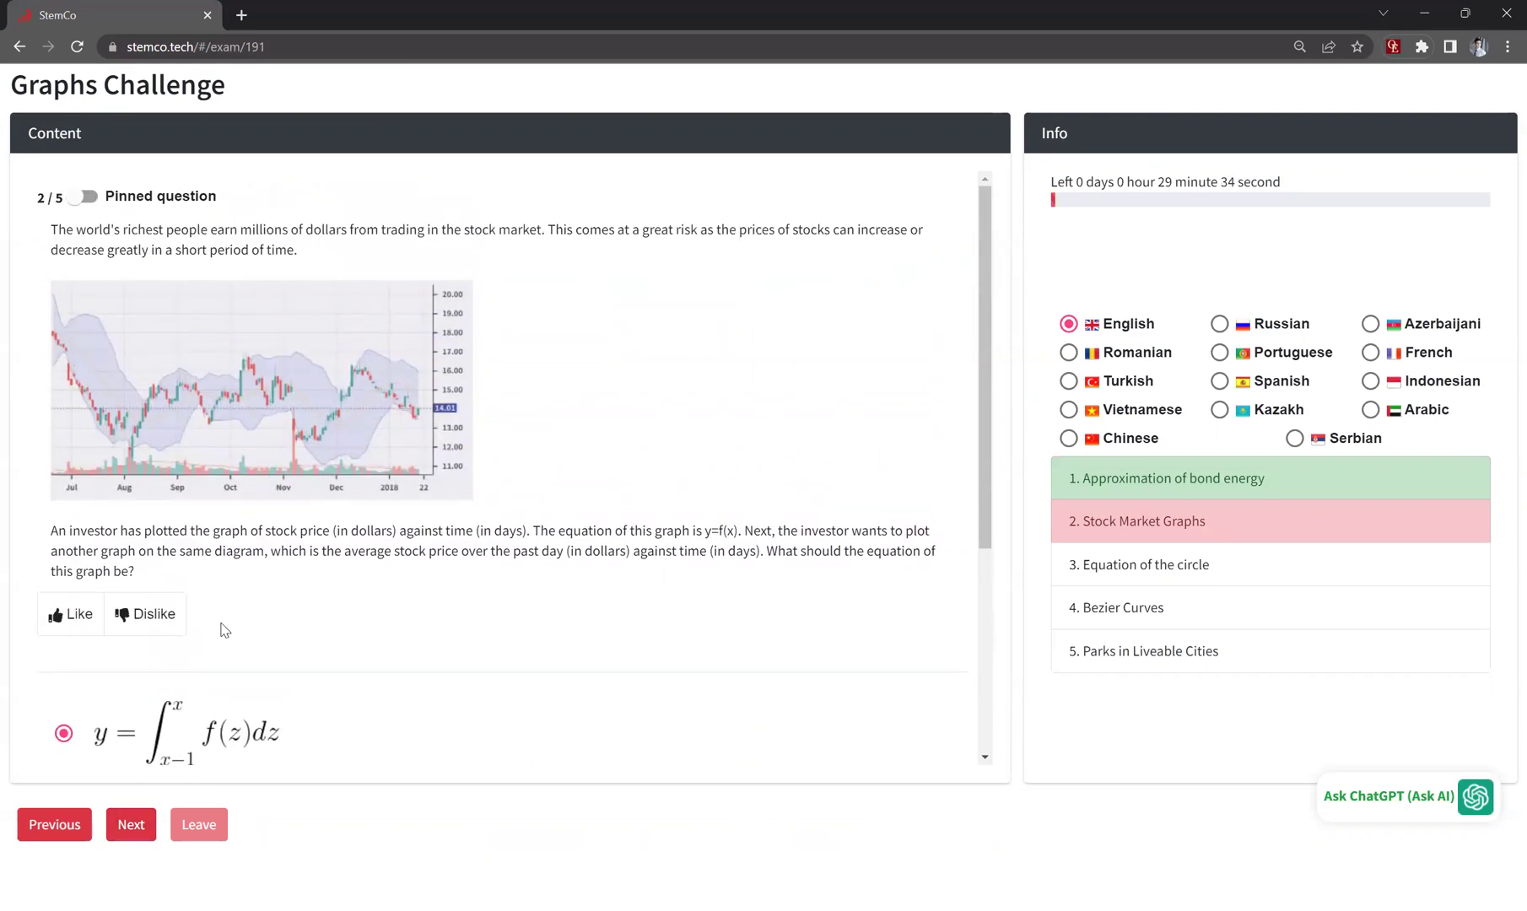
pyautogui.click(134, 825)
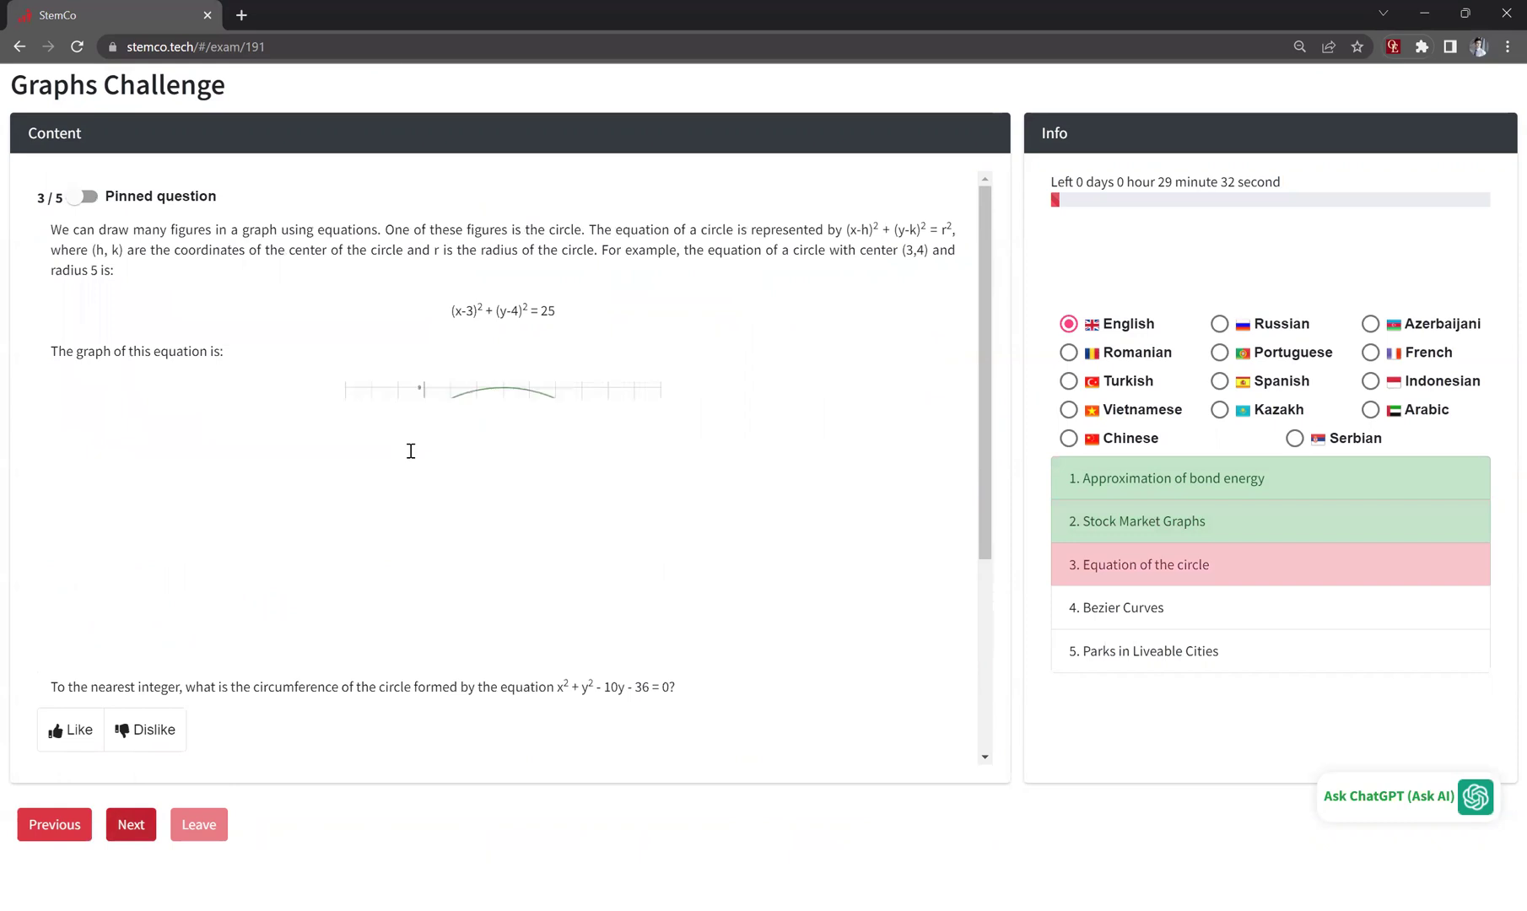
# Answer question 3, Equation of the circle, with 38, and answer question 4, Bezier Curves, advancing to question 5
pyautogui.scroll(-3, 102, 759)
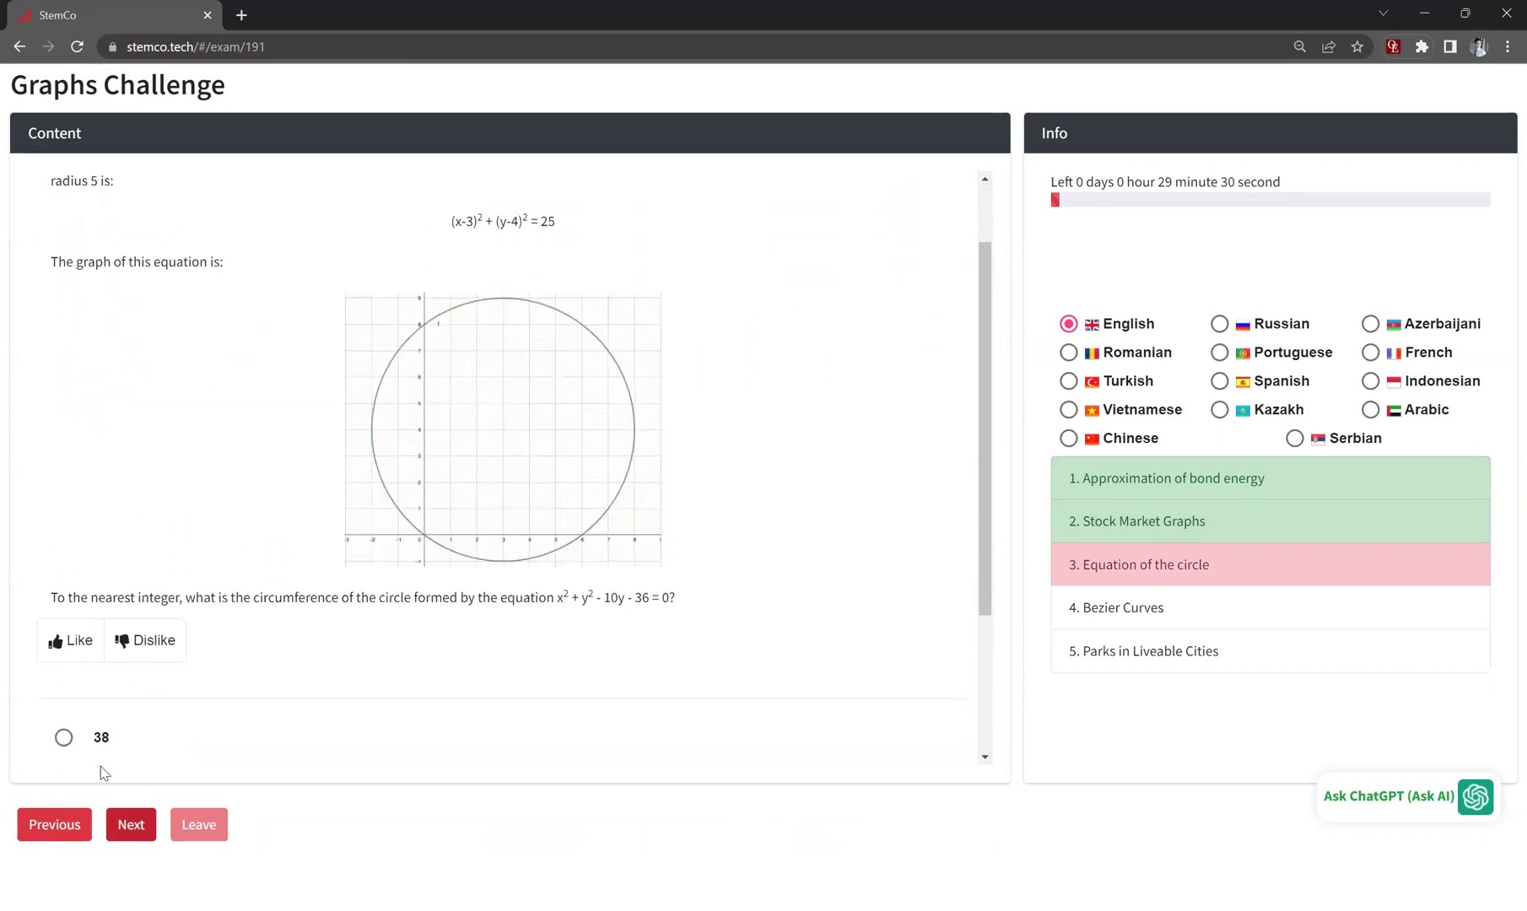
pyautogui.click(63, 648)
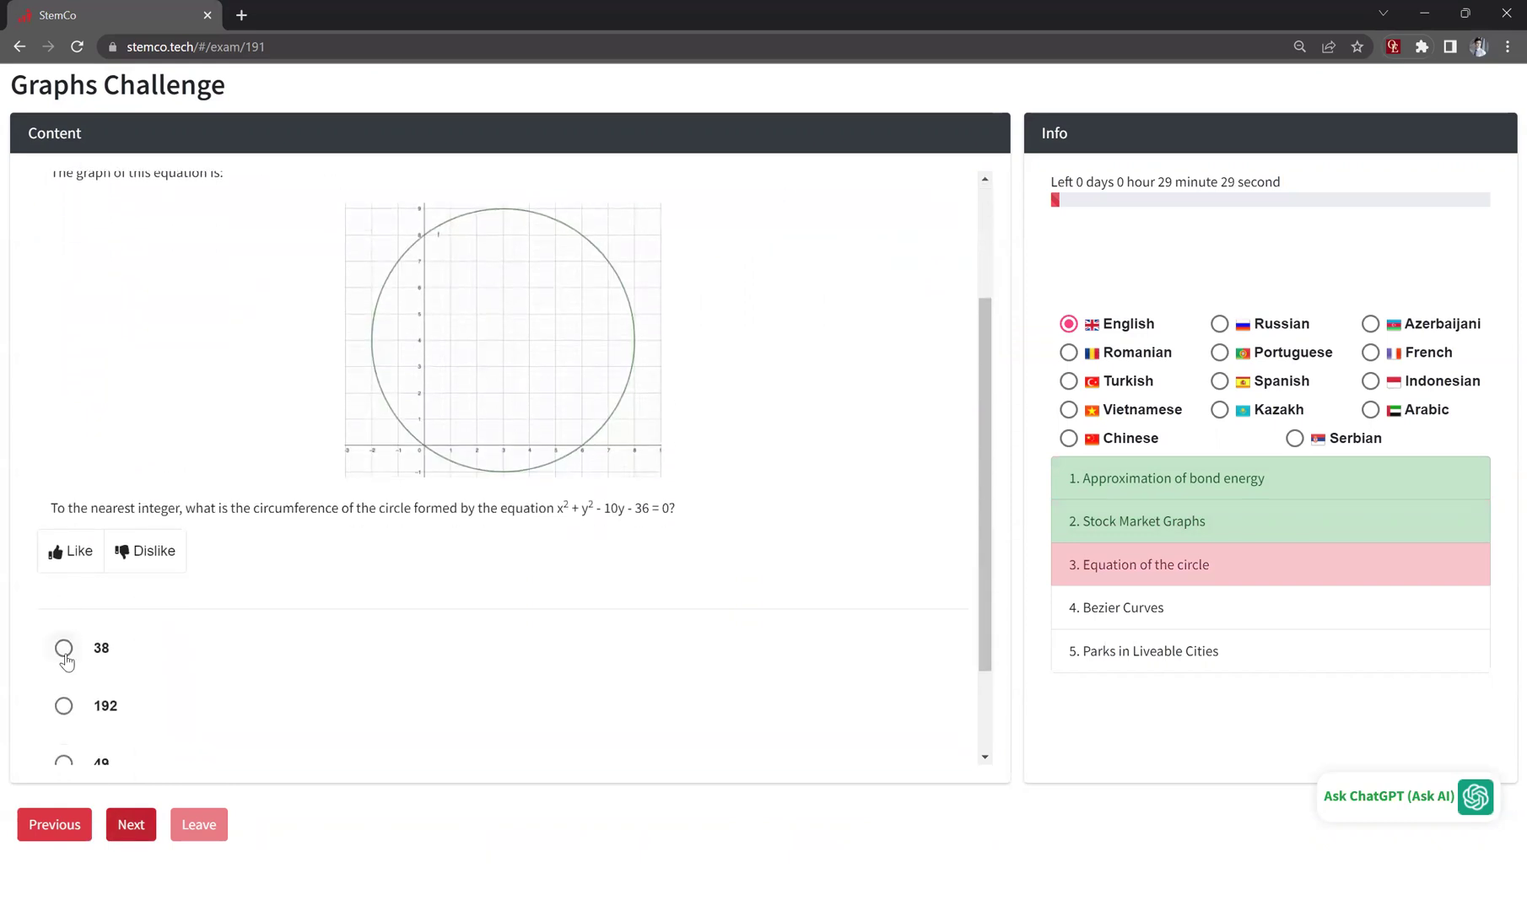
pyautogui.click(131, 824)
pyautogui.click(63, 523)
pyautogui.click(119, 823)
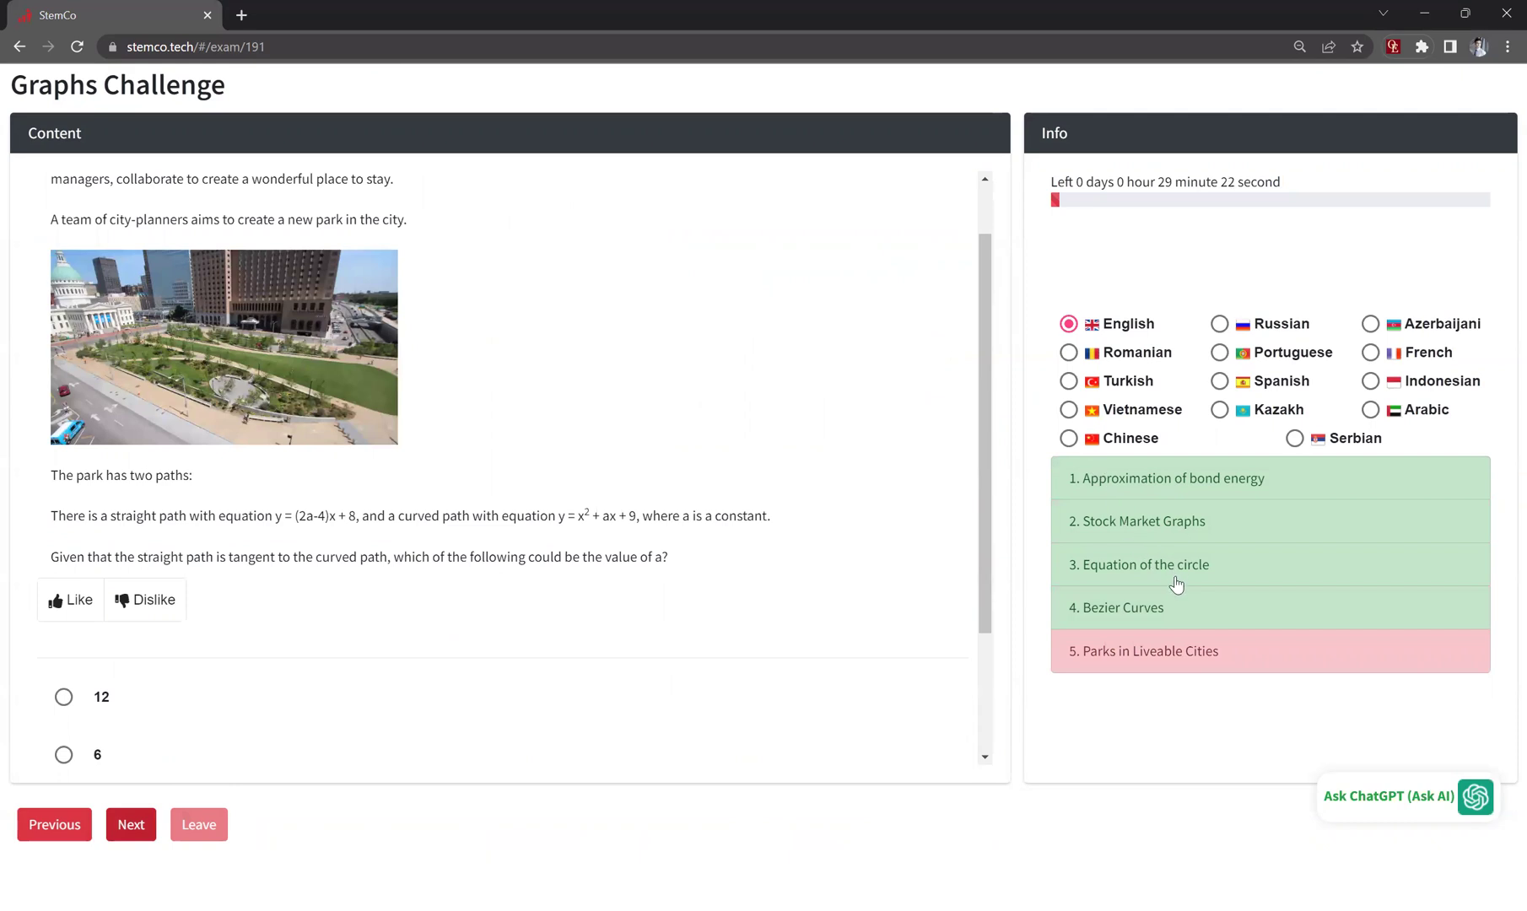
# Ask the ChatGPT AI Helper "what is a quadratic equation?" and close the helper once it has answered
pyautogui.click(1382, 796)
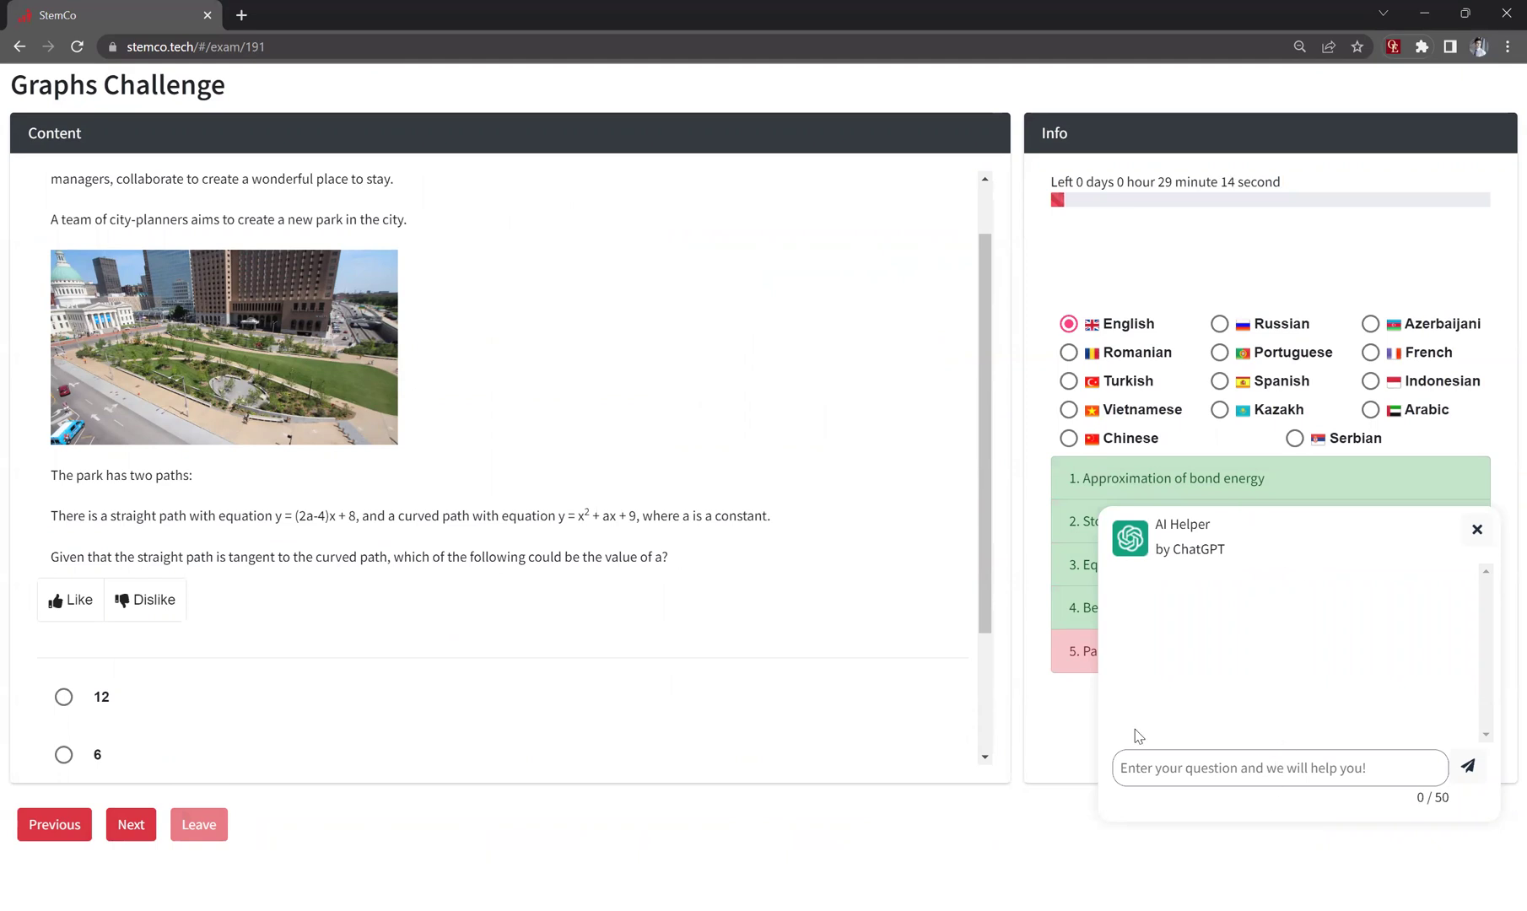
pyautogui.scroll(2, 573, 495)
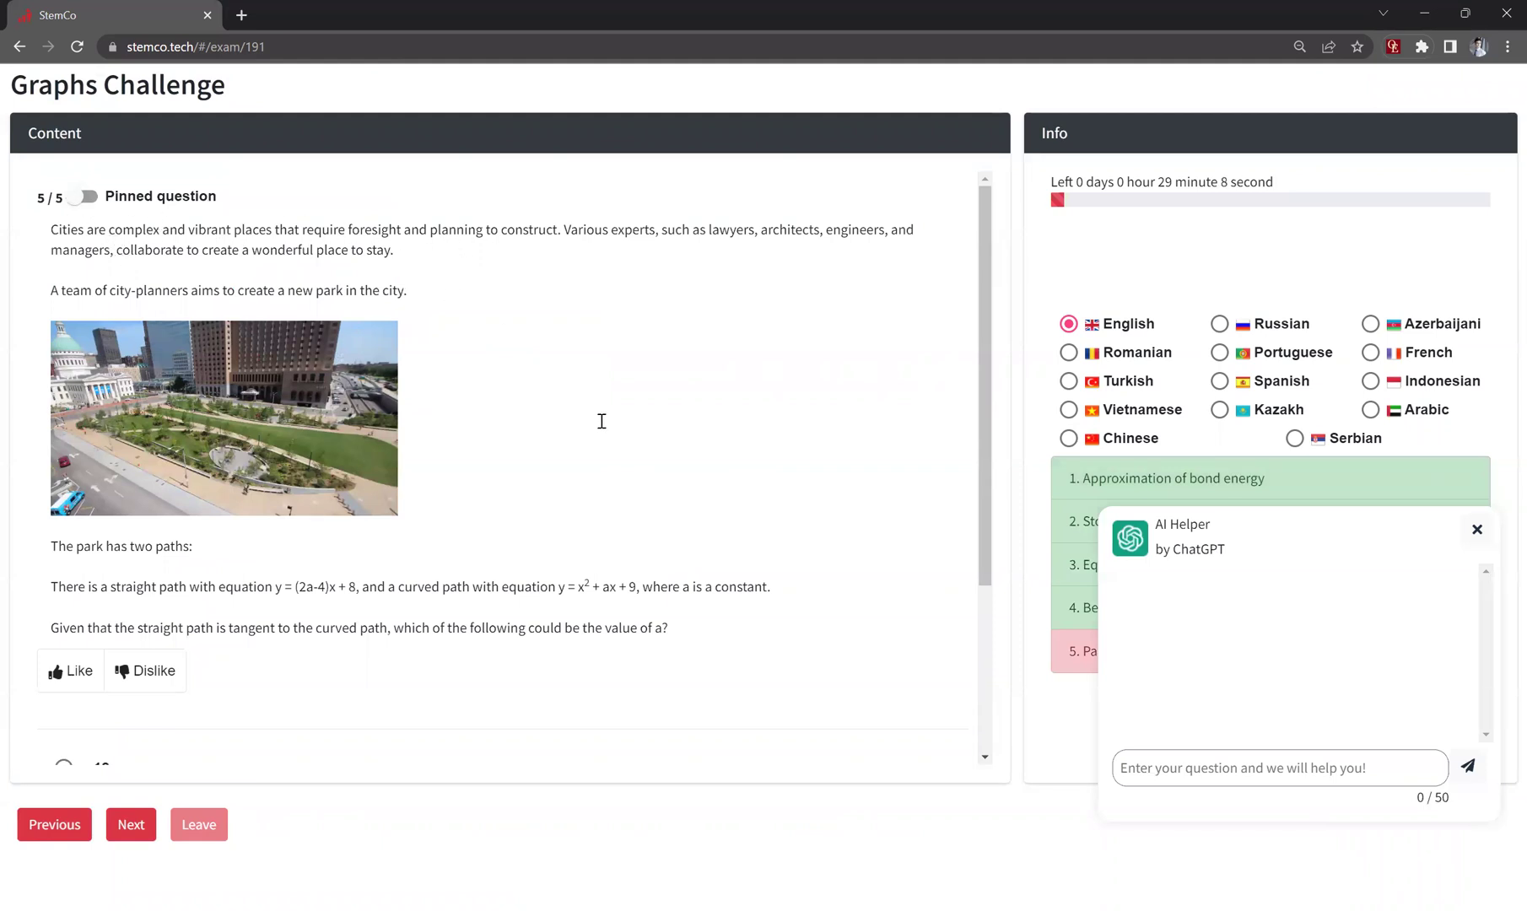
pyautogui.click(1276, 767)
pyautogui.write('what is the quadratuc')
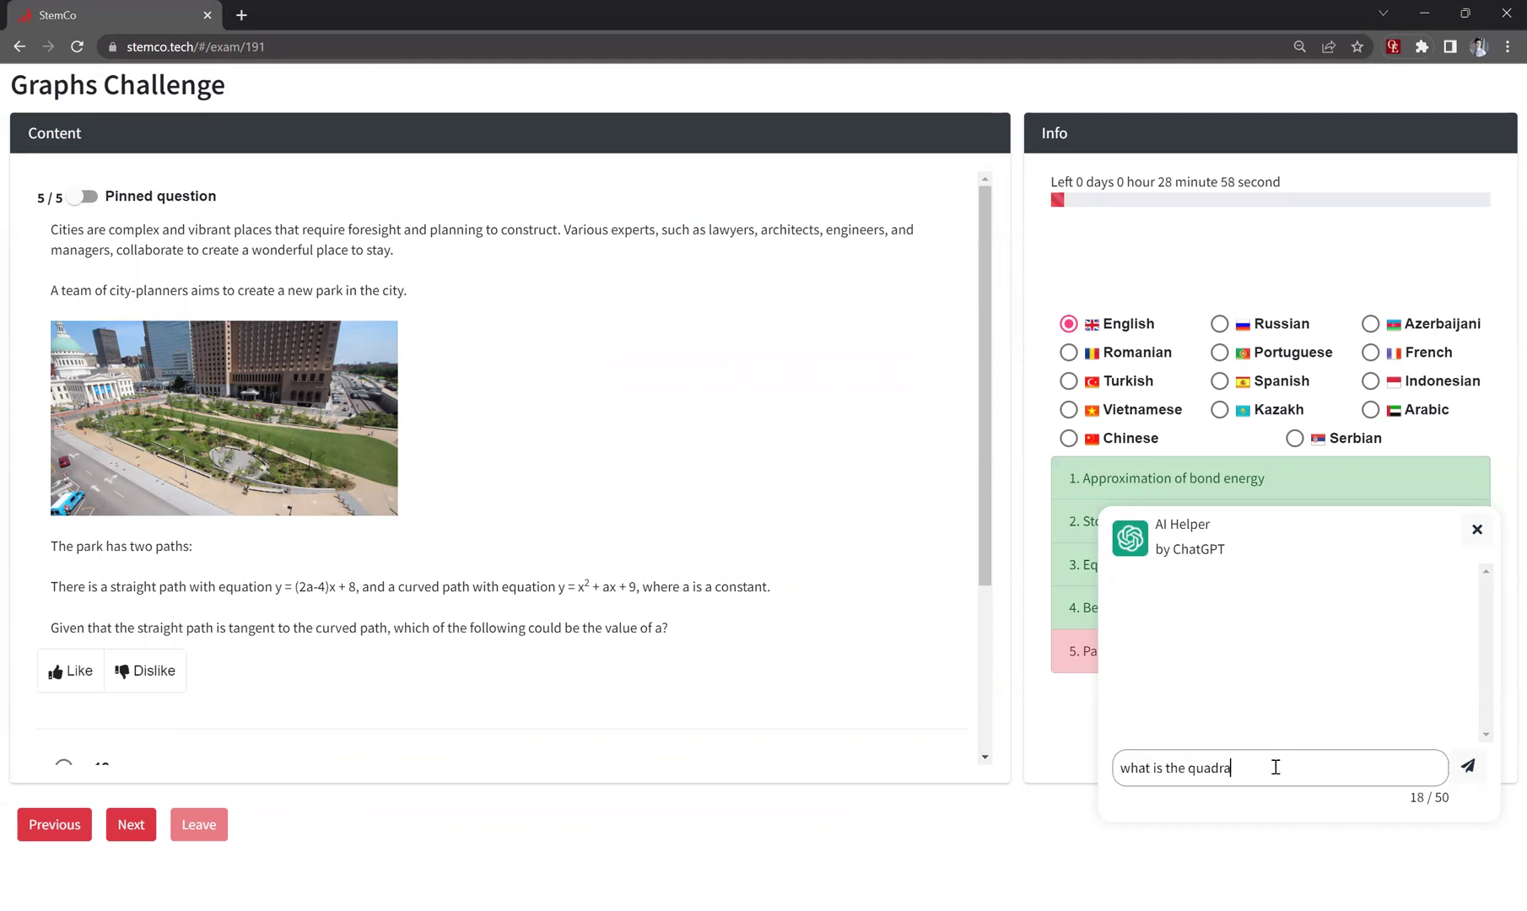
pyautogui.press('BackSpace')
pyautogui.press('BackSpace')
pyautogui.write('ic equa')
pyautogui.press('BackSpace')
pyautogui.press('BackSpace')
pyautogui.press('BackSpace')
pyautogui.write('a')
pyautogui.press('Return')
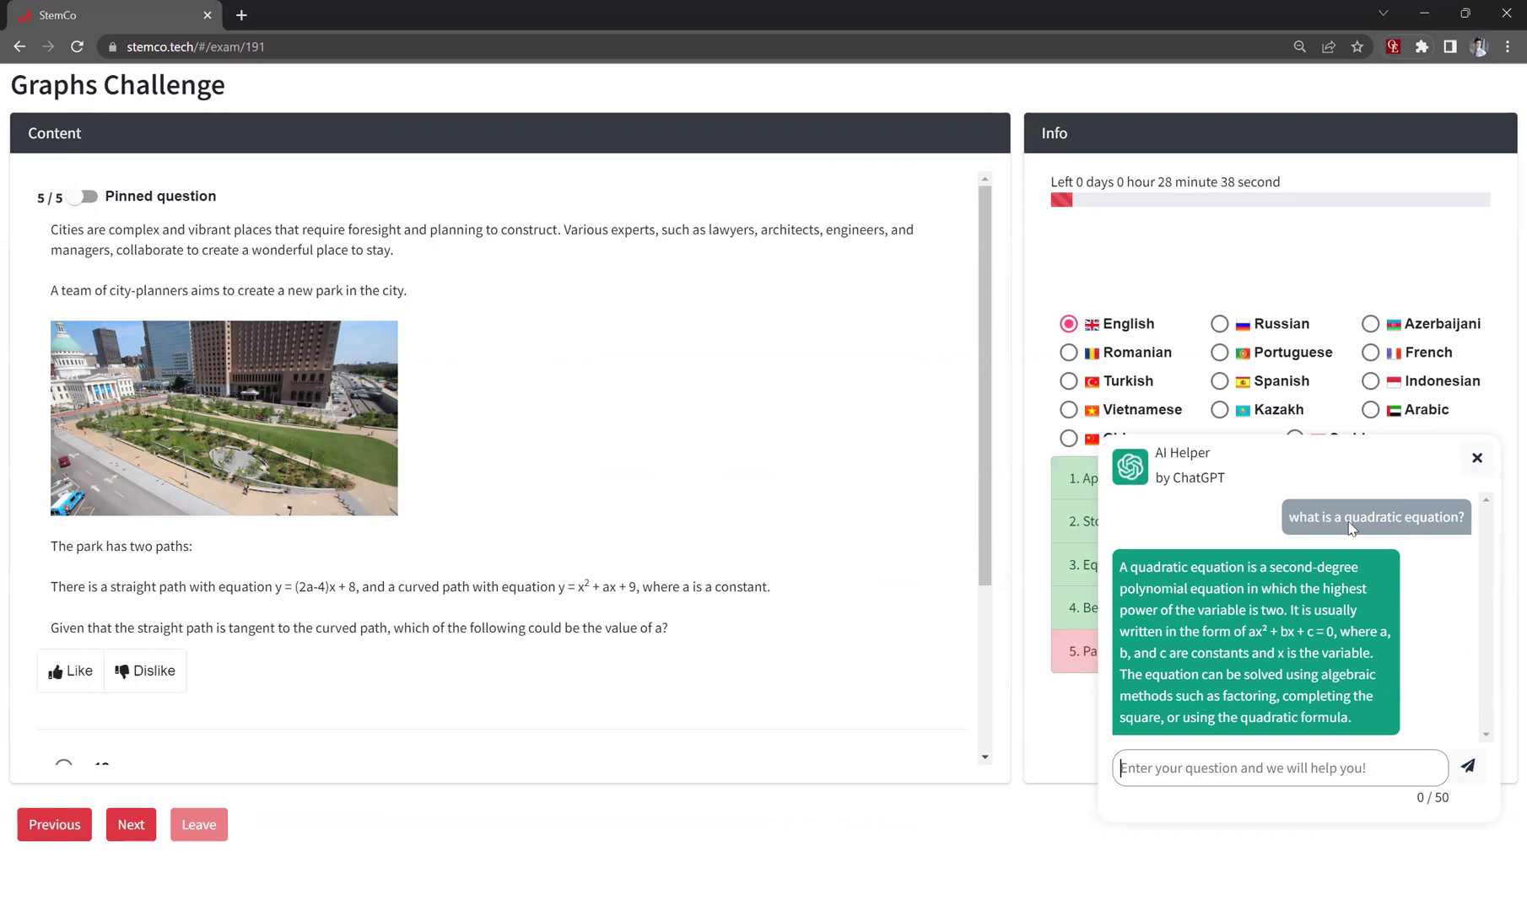
pyautogui.click(1477, 458)
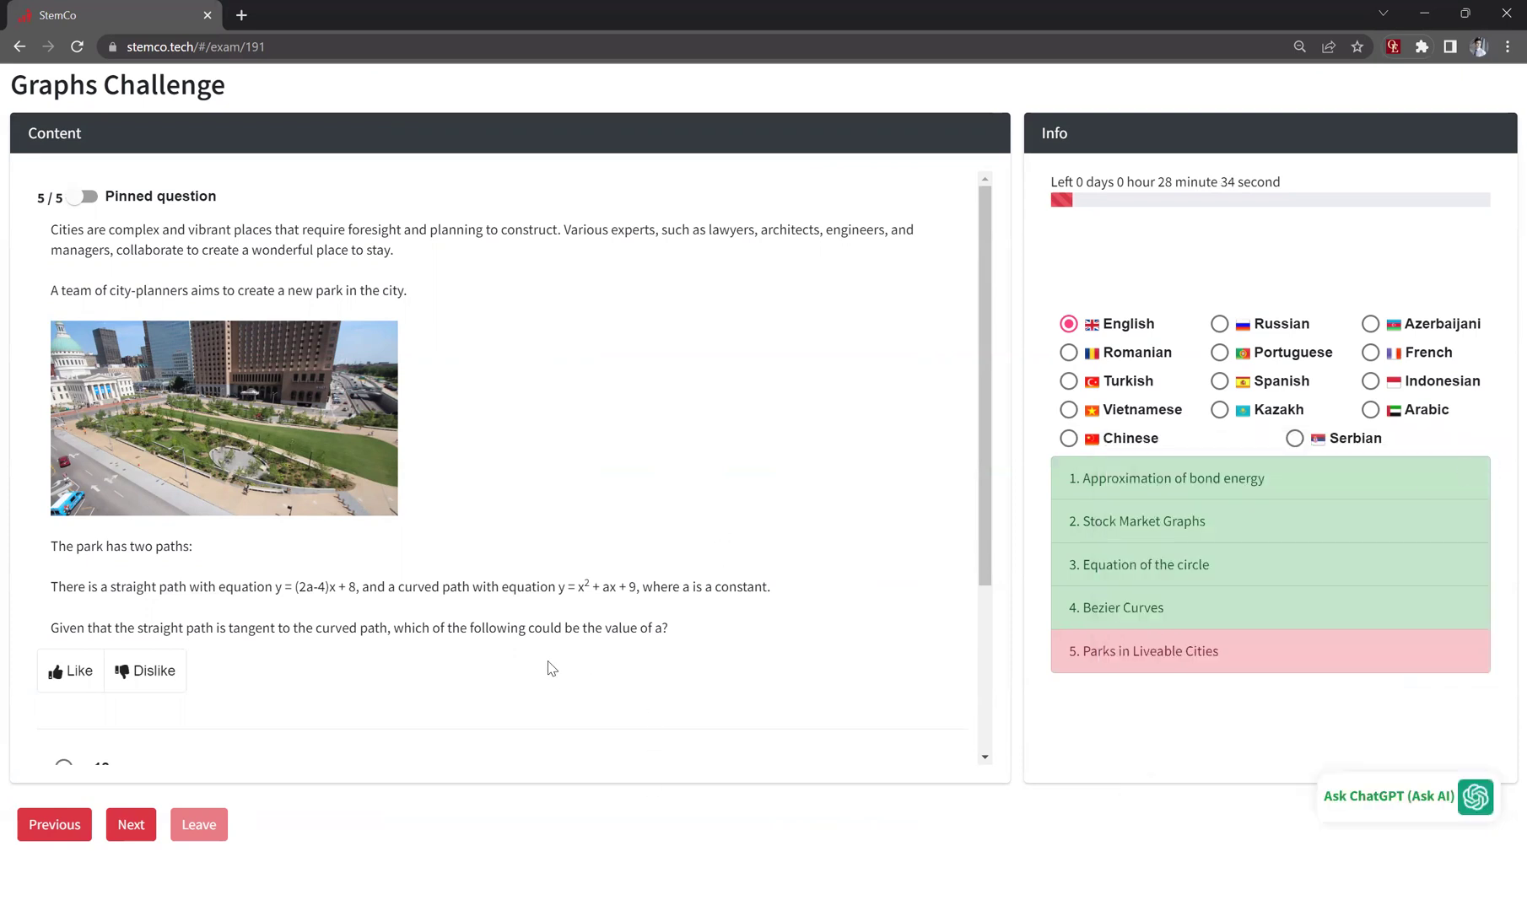
# Finish the Graphs Challenge exam with question 5 unanswered, and return to the dashboard, dismissing its new-dashboard notice
pyautogui.click(135, 827)
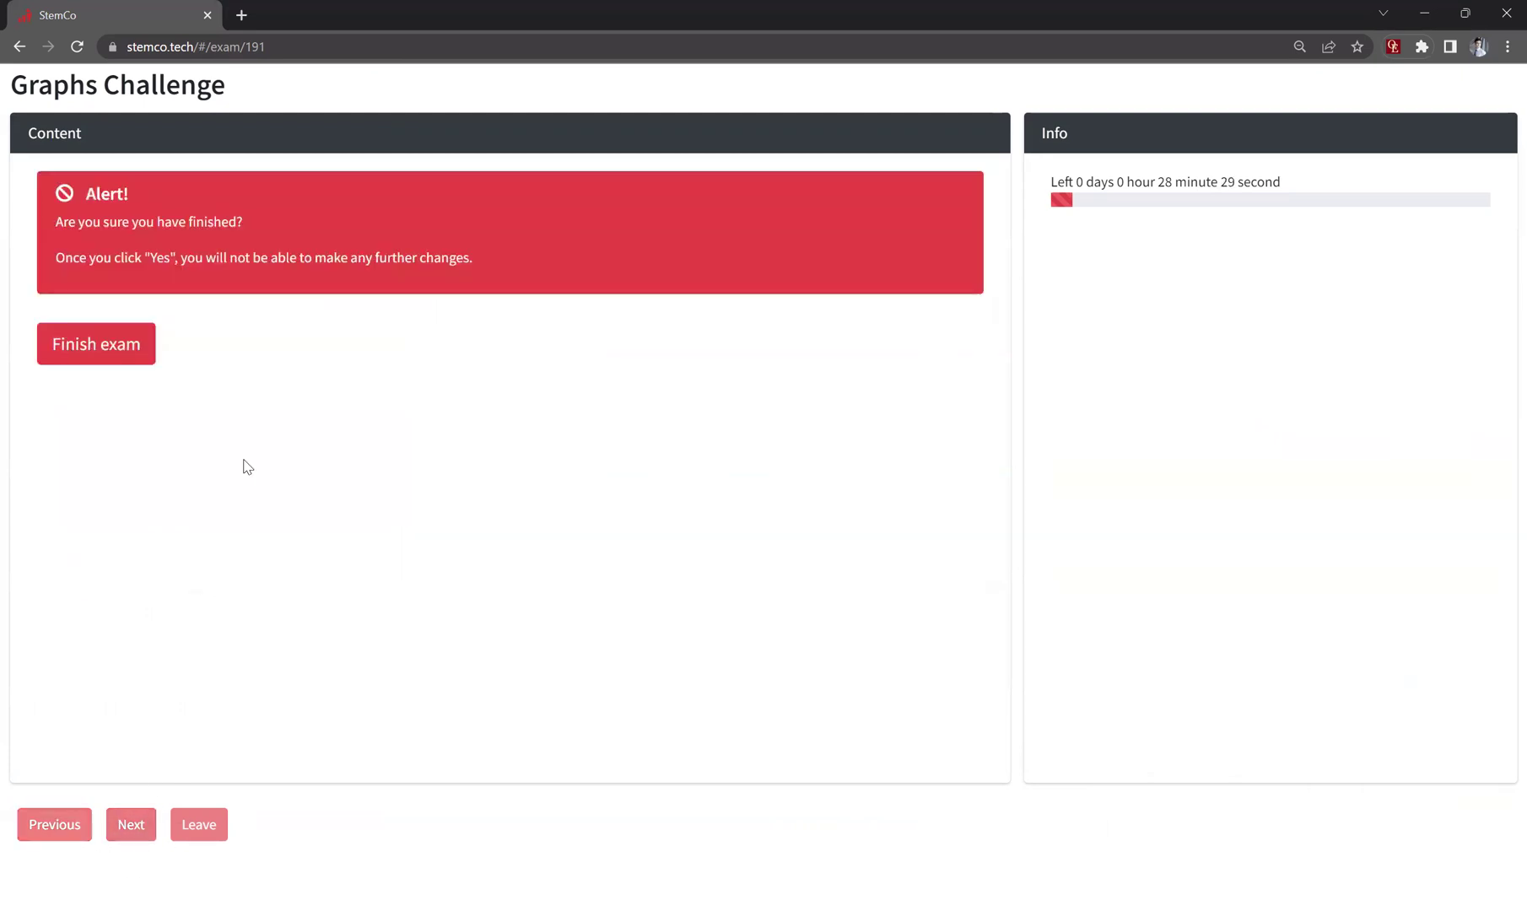
pyautogui.click(125, 352)
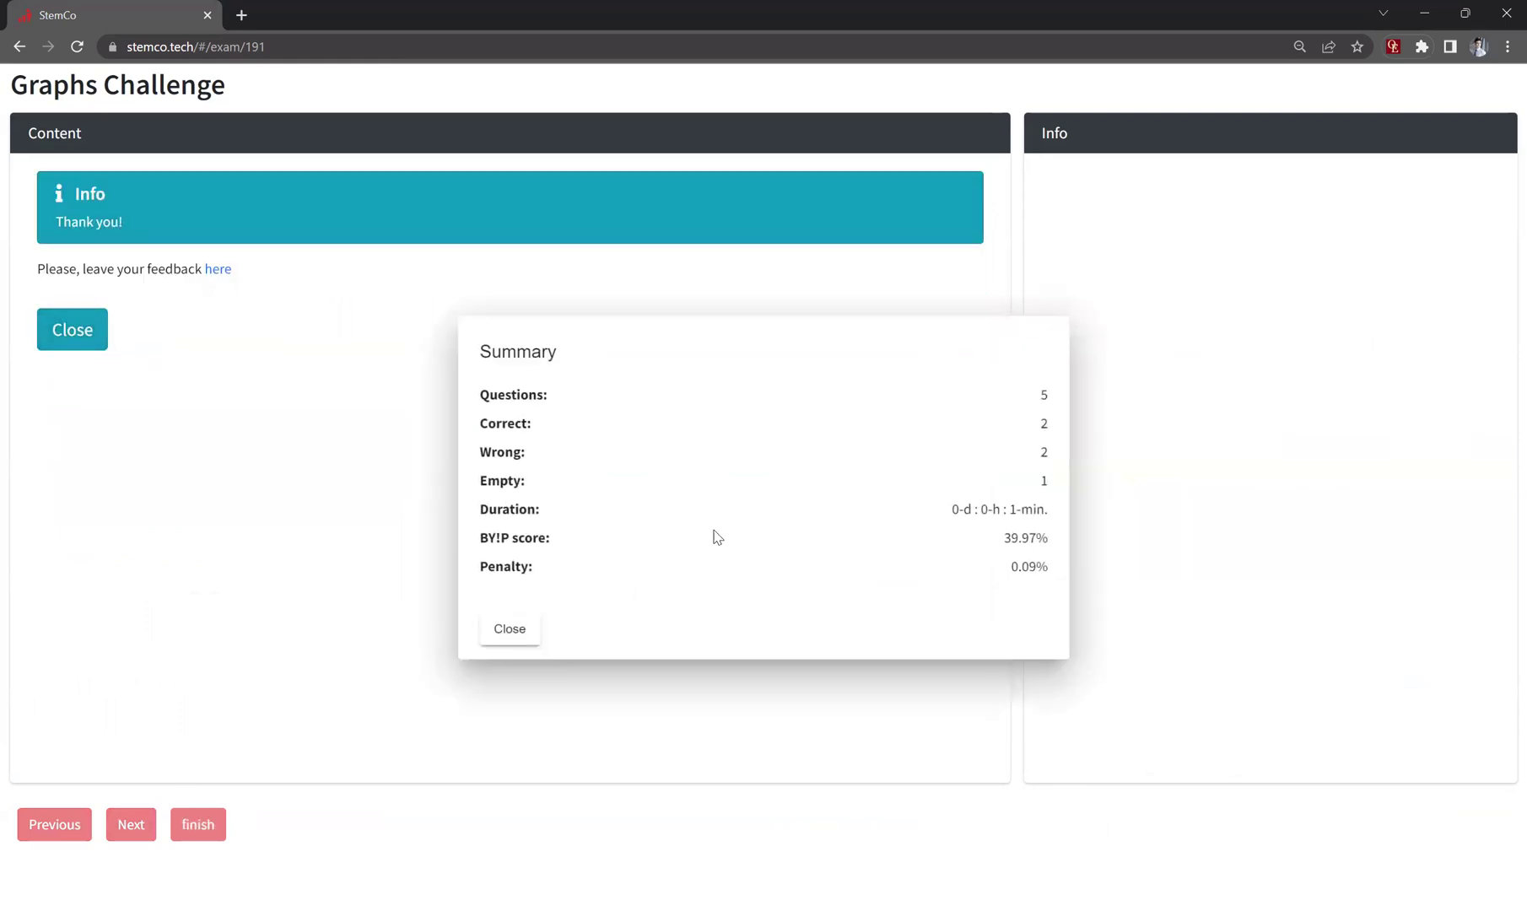
pyautogui.click(509, 631)
pyautogui.click(89, 330)
pyautogui.click(1239, 205)
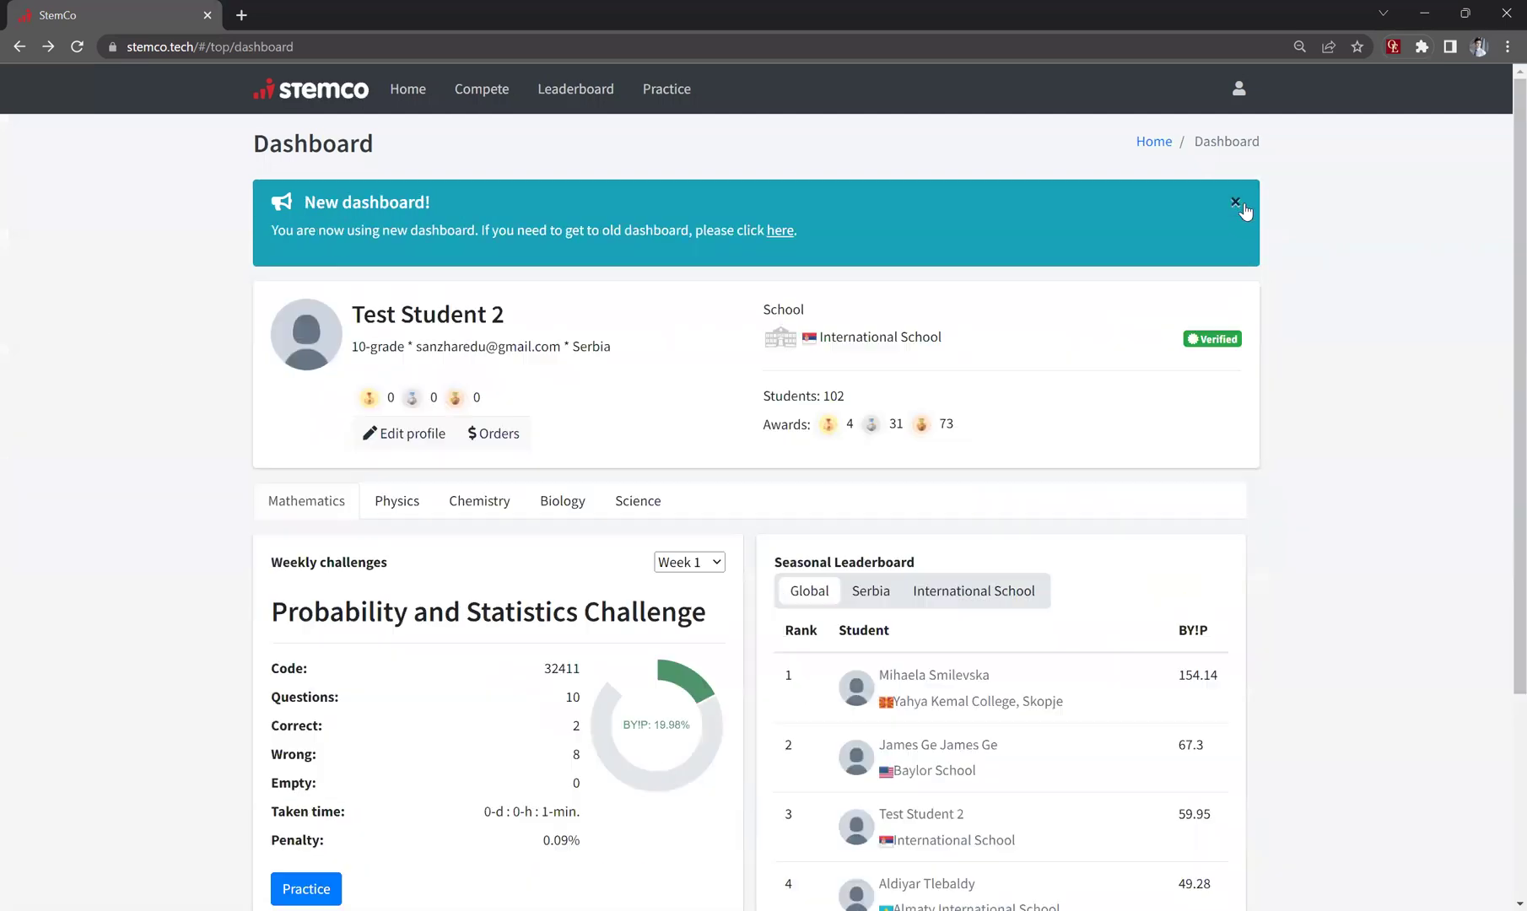
pyautogui.click(1236, 204)
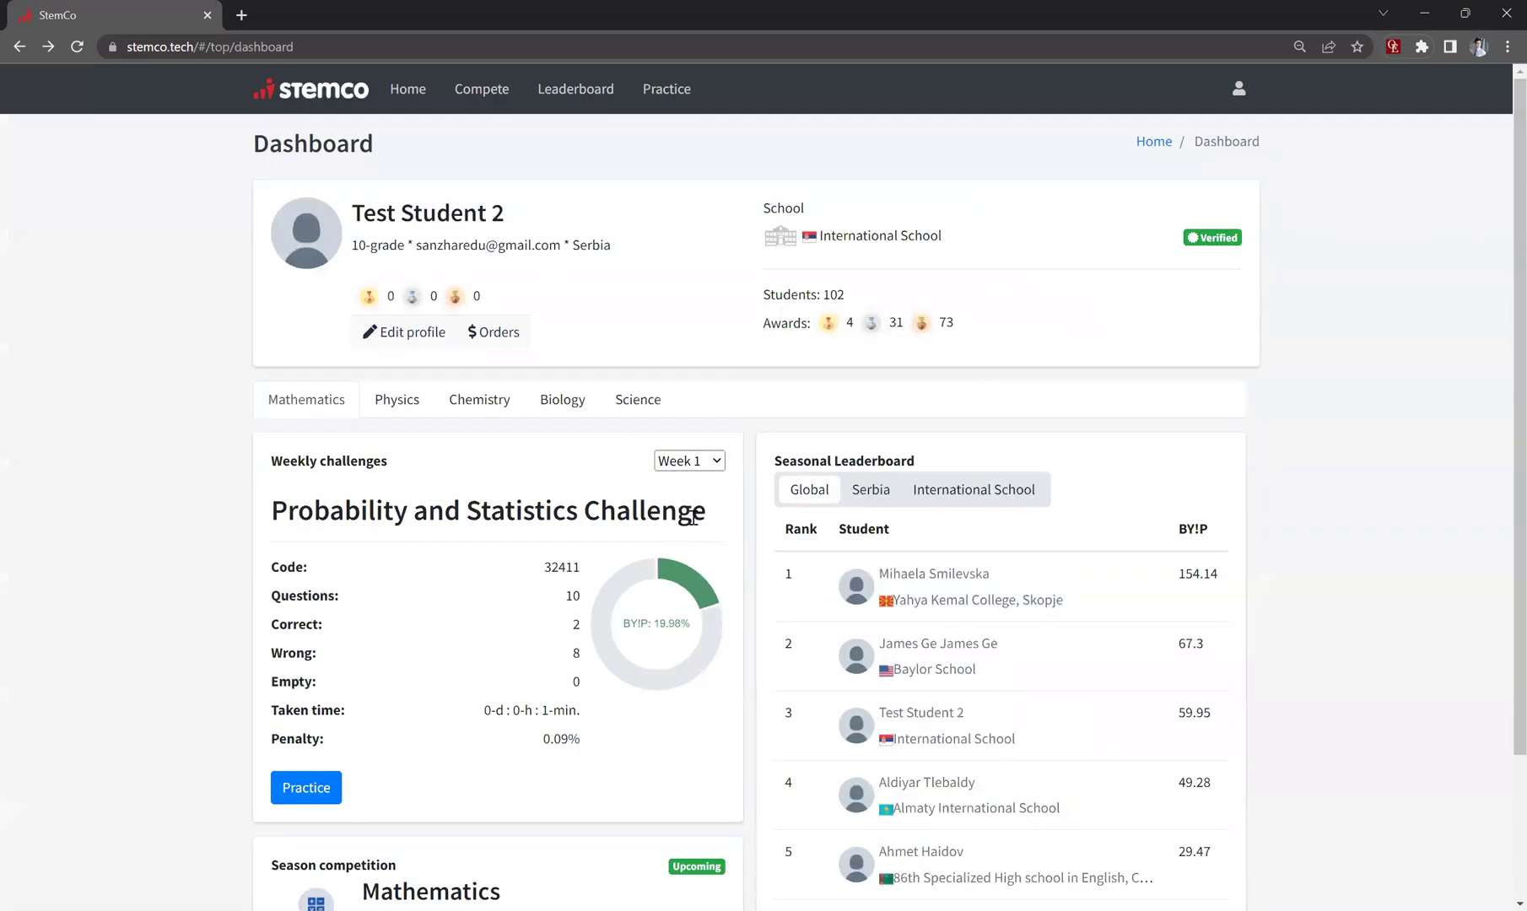
# Show the Week 3 Graphs Challenge results and examine the test student's row in the global Seasonal Leaderboard
pyautogui.click(691, 517)
pyautogui.scroll(-2, 654, 523)
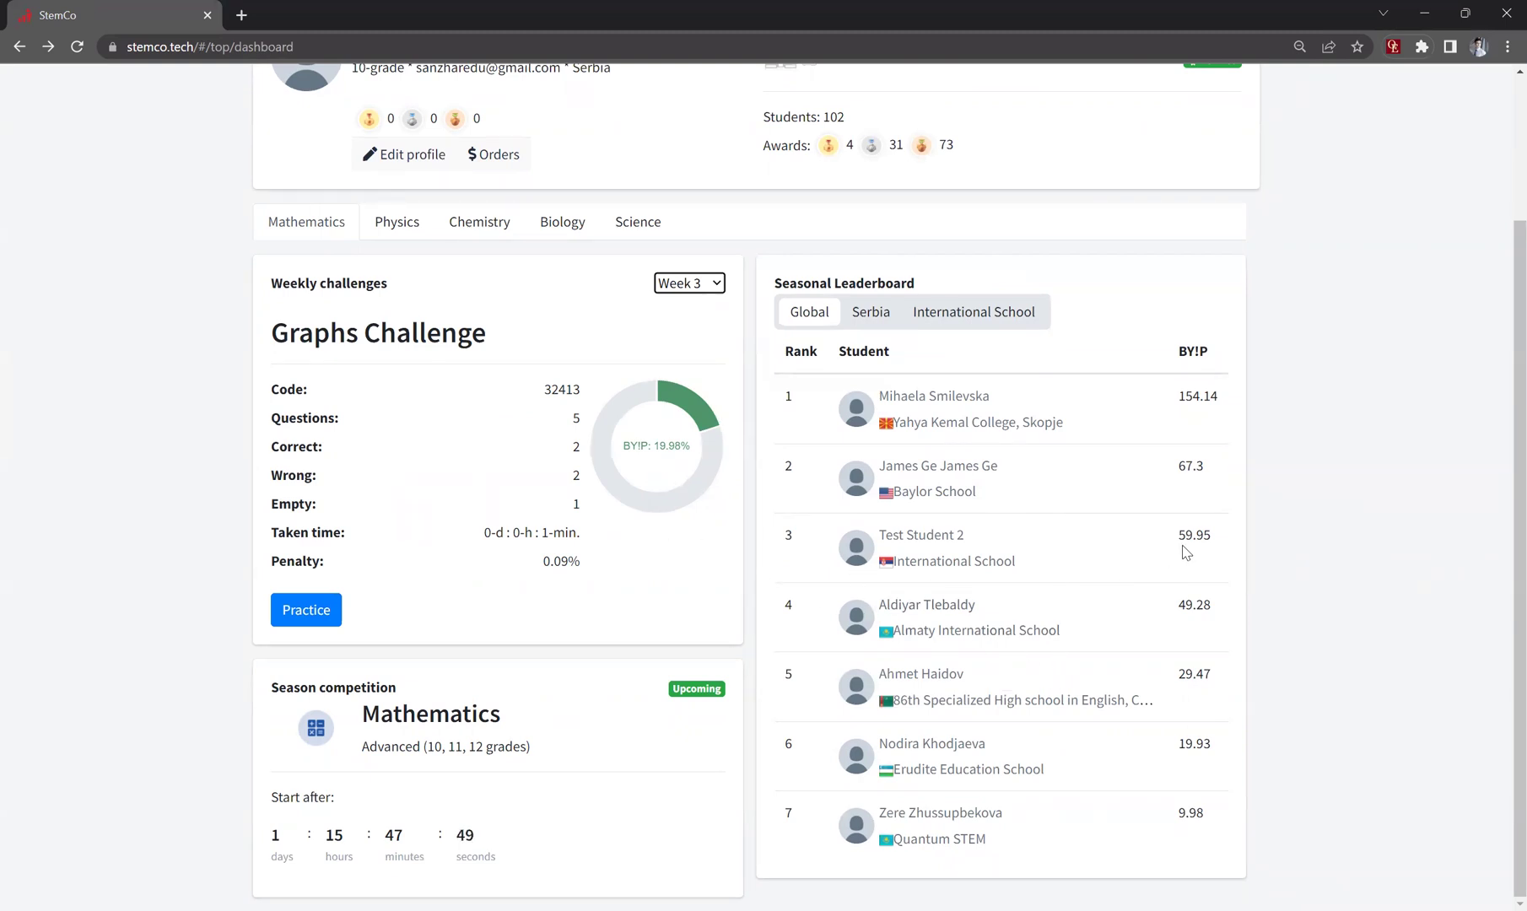
pyautogui.moveTo(1227, 537); pyautogui.dragTo(828, 532)
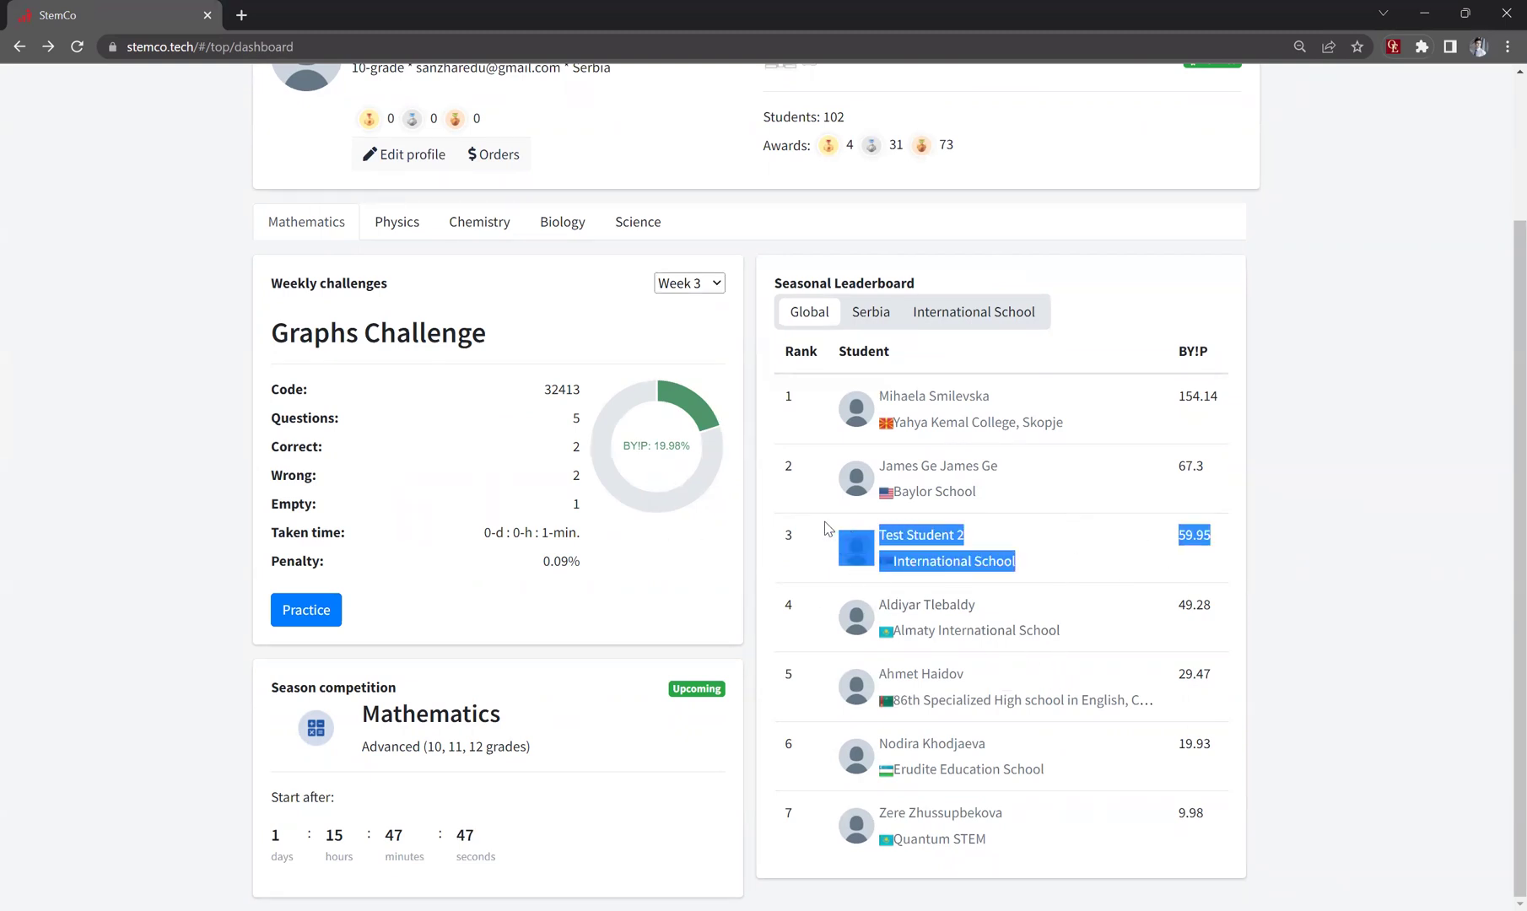
pyautogui.click(1074, 545)
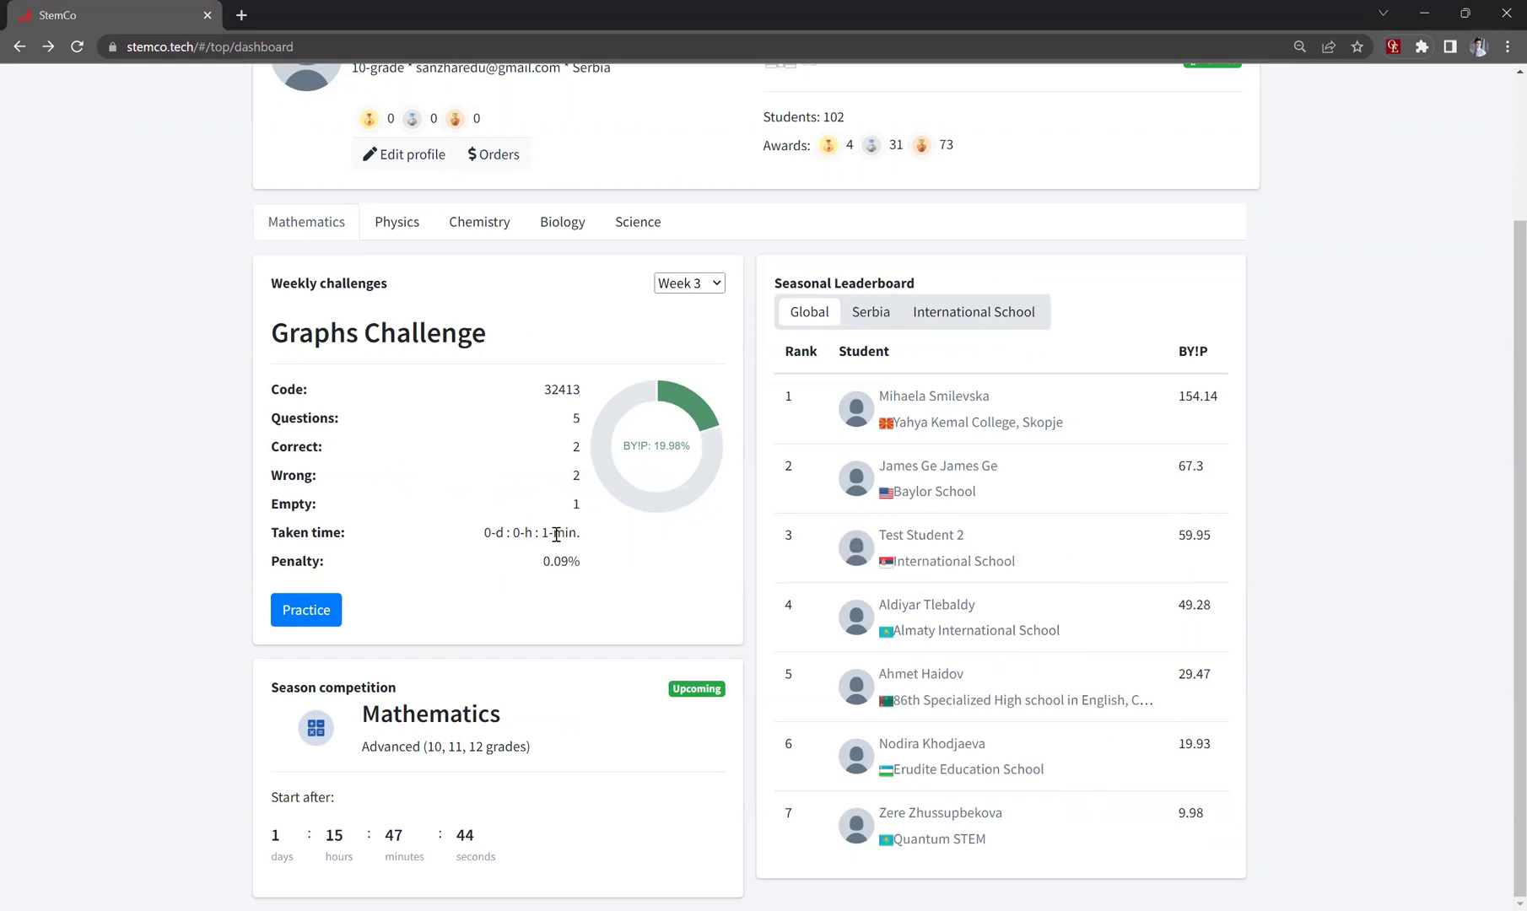
pyautogui.scroll(3, 557, 535)
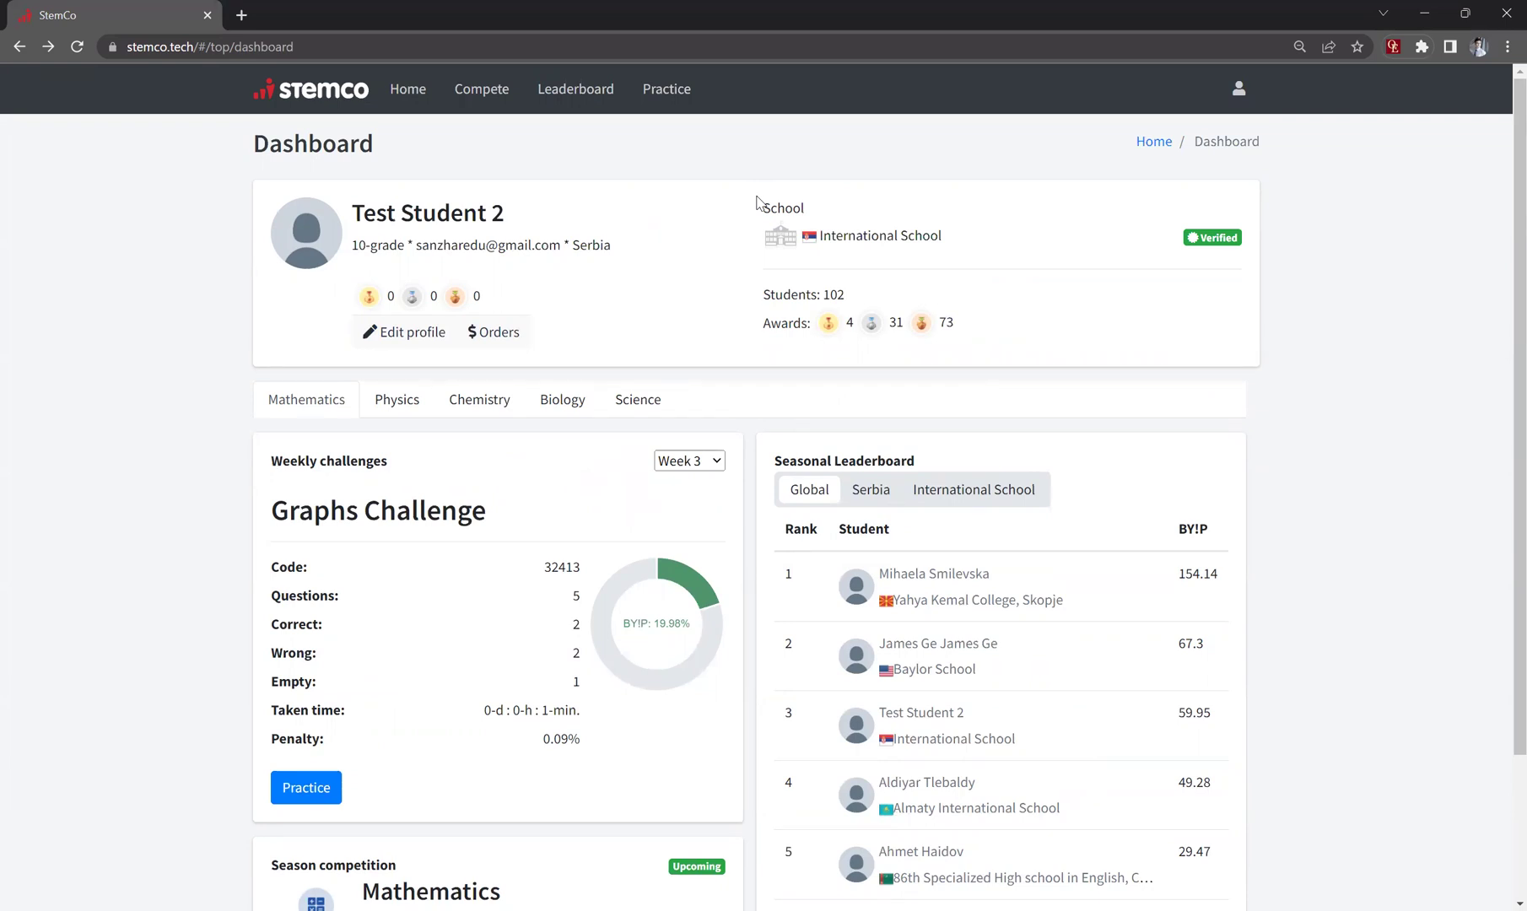
pyautogui.scroll(-1, 767, 328)
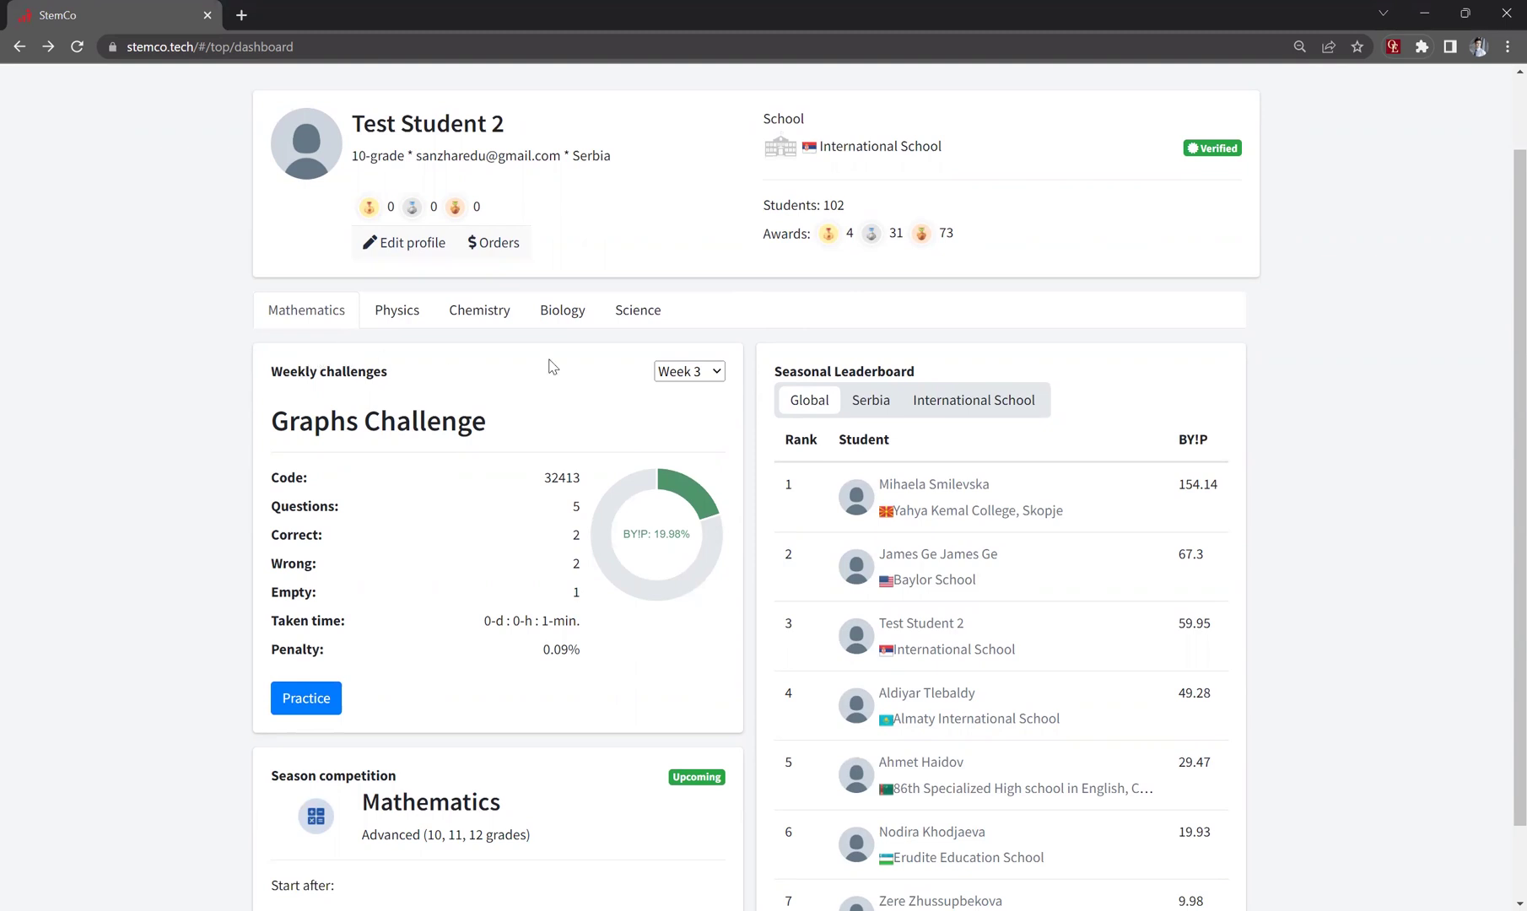
pyautogui.scroll(1, 629, 469)
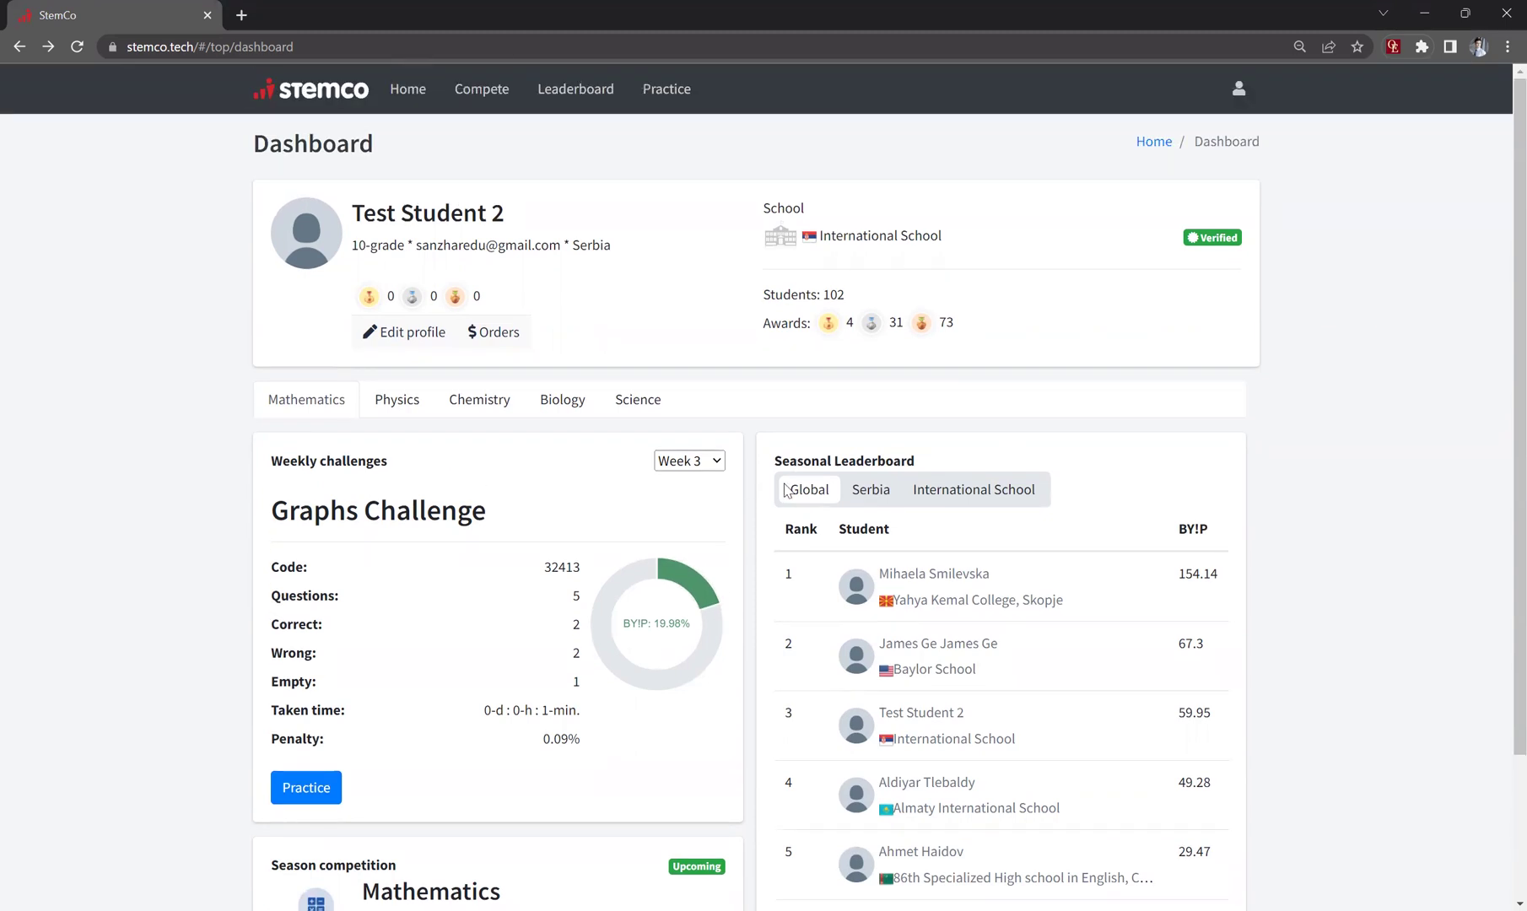